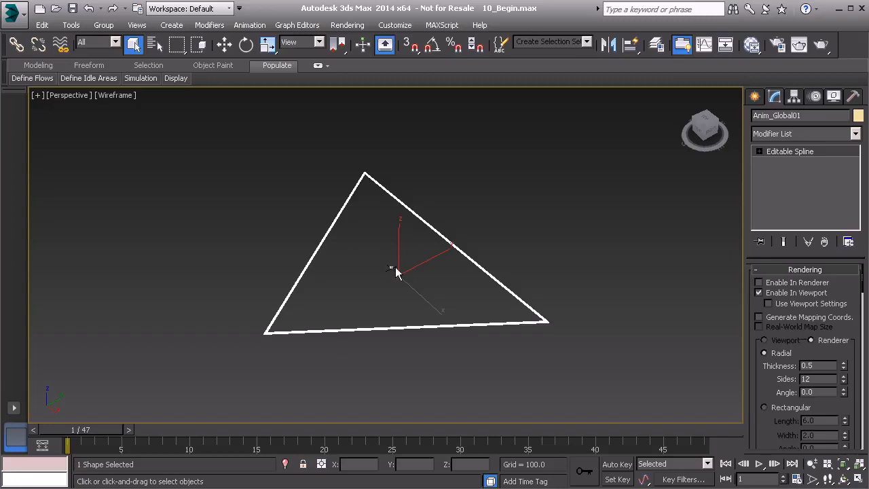
Select all three vertices of the Anim_Global01 triangle and scale them down uniformly
{"action": "left_click", "coordinate": [797, 153]}
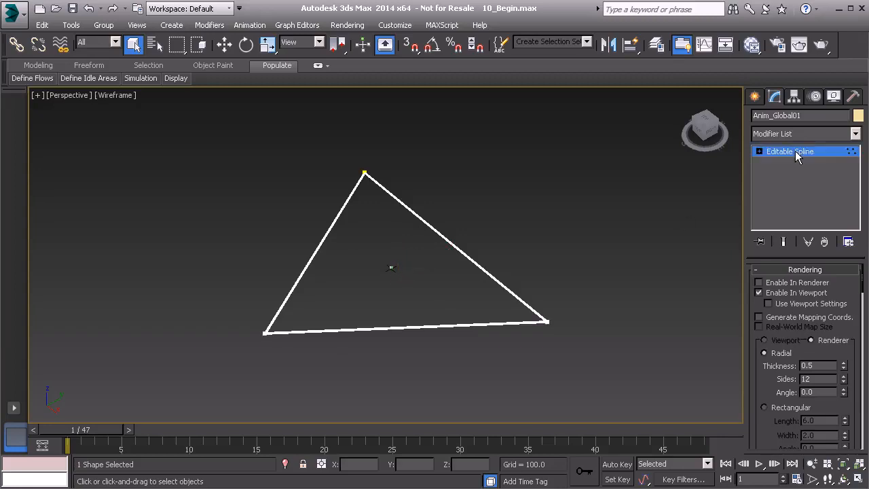
{"action": "left_click_drag", "start_coordinate": [304, 183], "coordinate": [615, 359]}
{"action": "key", "text": "r"}
{"action": "left_click_drag", "start_coordinate": [404, 280], "coordinate": [298, 442]}
{"action": "left_click_drag", "start_coordinate": [390, 264], "coordinate": [307, 441]}
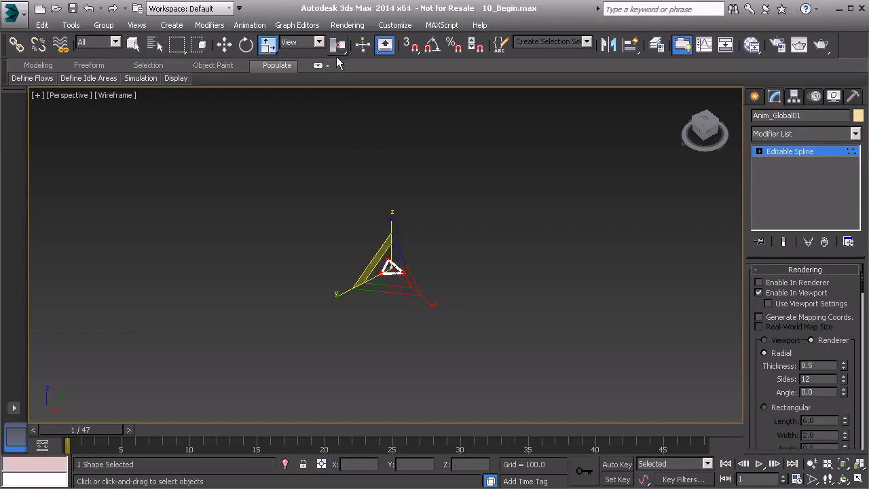
Change the transform center and scale the selected triangle vertices down further until the triangle roughly surrounds the dinosaur
{"action": "left_click_drag", "start_coordinate": [337, 45], "coordinate": [340, 89]}
{"action": "left_click_drag", "start_coordinate": [390, 266], "coordinate": [366, 313]}
{"action": "key", "text": "z"}
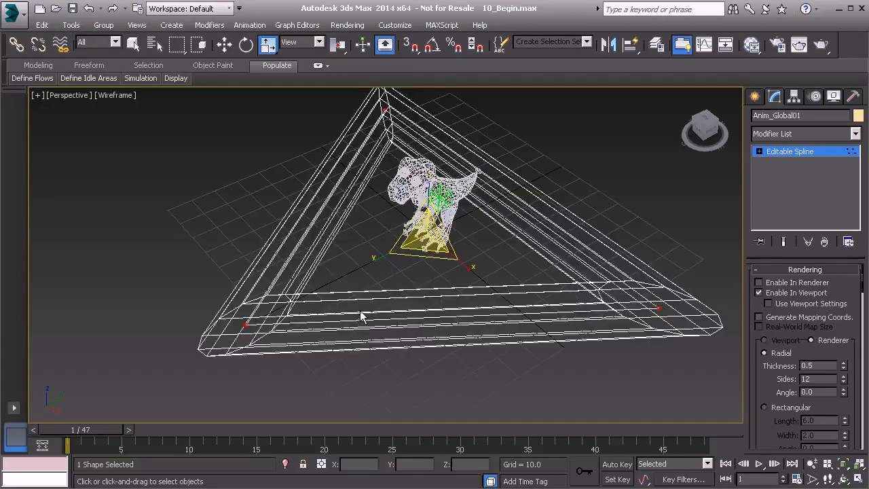
{"action": "middle_click_drag", "start_coordinate": [428, 235], "coordinate": [381, 293]}
{"action": "left_click_drag", "start_coordinate": [365, 290], "coordinate": [398, 311]}
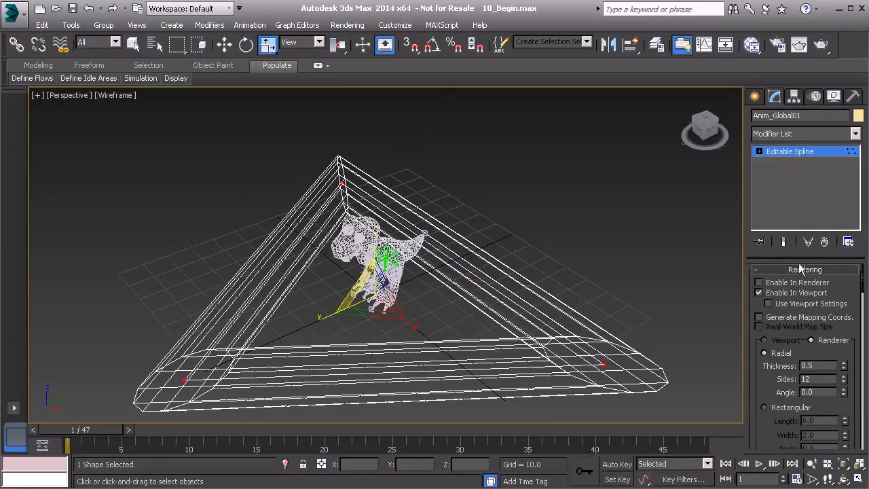
Turn off the spline's Enable In Viewport option, scale its vertices down uniformly to about 28%, and leave vertex editing
{"action": "left_click", "coordinate": [759, 293]}
{"action": "left_click_drag", "start_coordinate": [432, 307], "coordinate": [286, 469]}
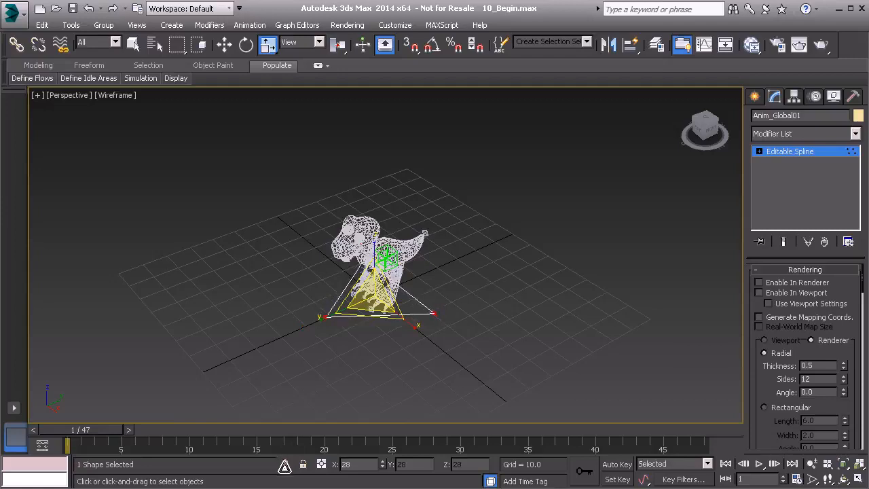
{"action": "middle_click_drag", "start_coordinate": [391, 385], "coordinate": [401, 325], "text": "alt"}
{"action": "left_click", "coordinate": [809, 150]}
Turn the Enable In Viewport option back on for the Anim_Global01 spline
{"action": "middle_click_drag", "start_coordinate": [438, 294], "coordinate": [484, 286]}
{"action": "scroll", "coordinate": [487, 273], "scroll_direction": "up", "scroll_amount": 3}
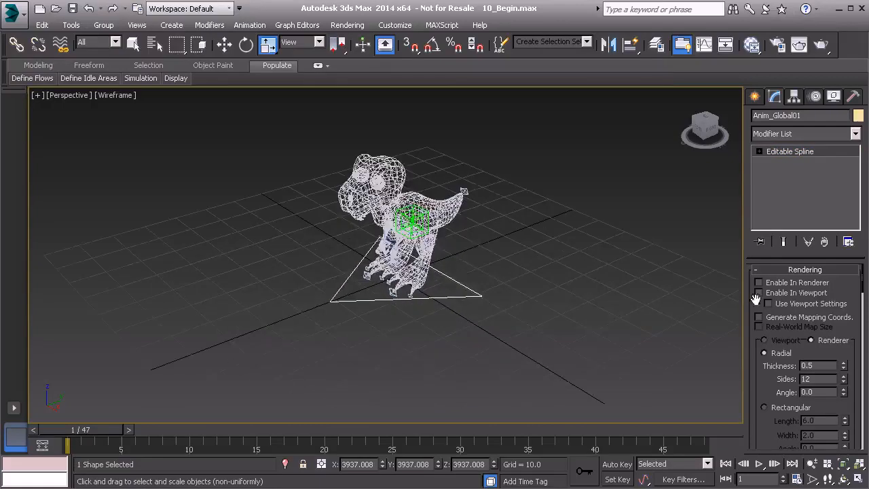
{"action": "left_click", "coordinate": [782, 295]}
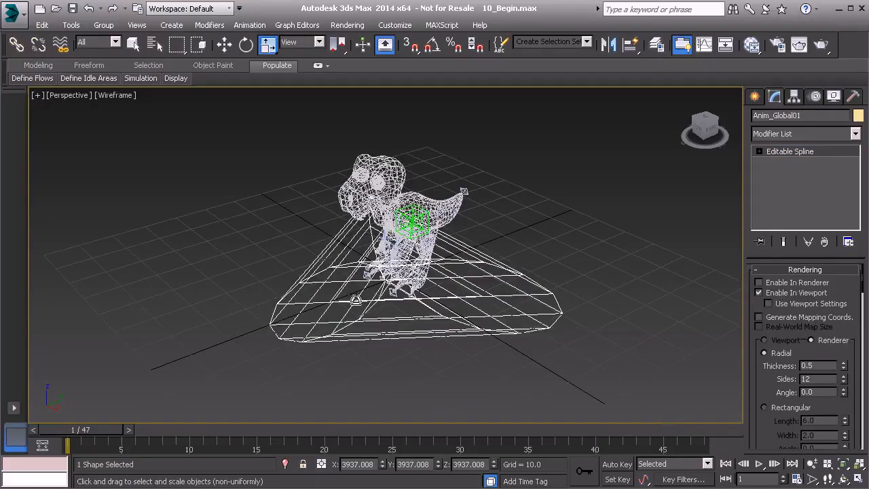
{"action": "middle_click_drag", "start_coordinate": [314, 308], "coordinate": [464, 291], "text": "alt"}
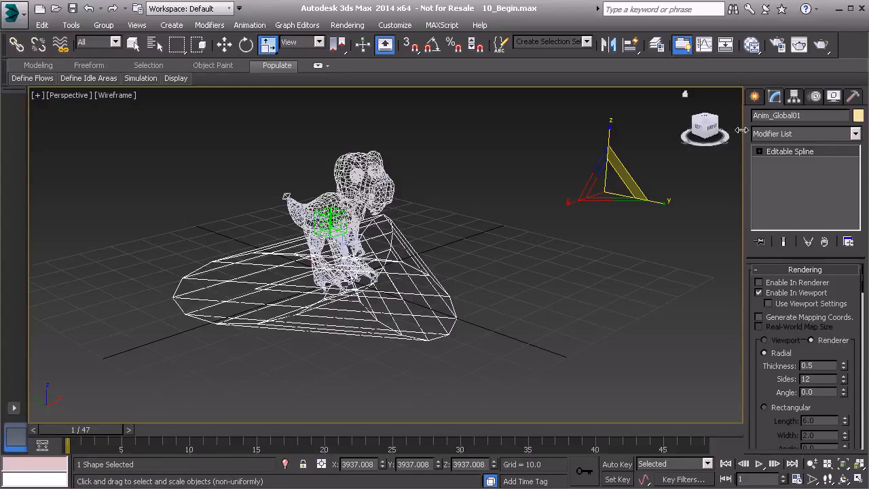
Center the pivot of Anim_Global01 to the object using Affect Pivot Only
{"action": "left_click", "coordinate": [795, 97]}
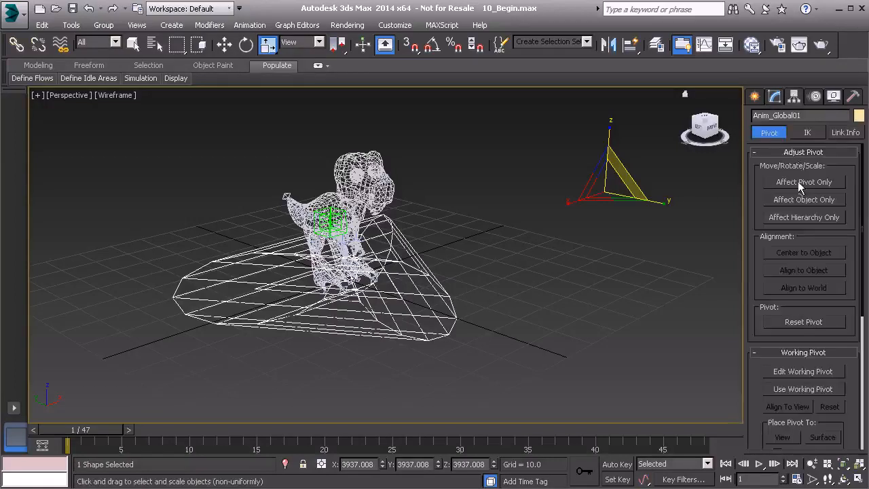
{"action": "left_click", "coordinate": [800, 182]}
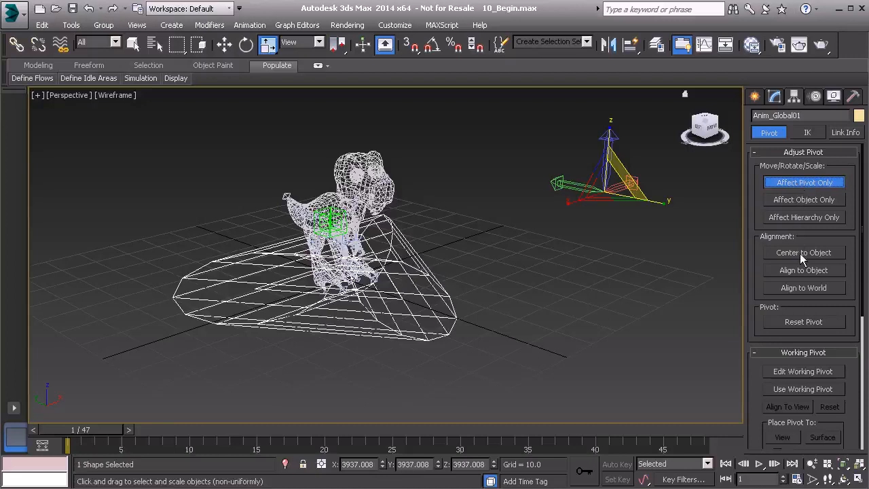
{"action": "left_click", "coordinate": [800, 254]}
{"action": "left_click", "coordinate": [810, 183]}
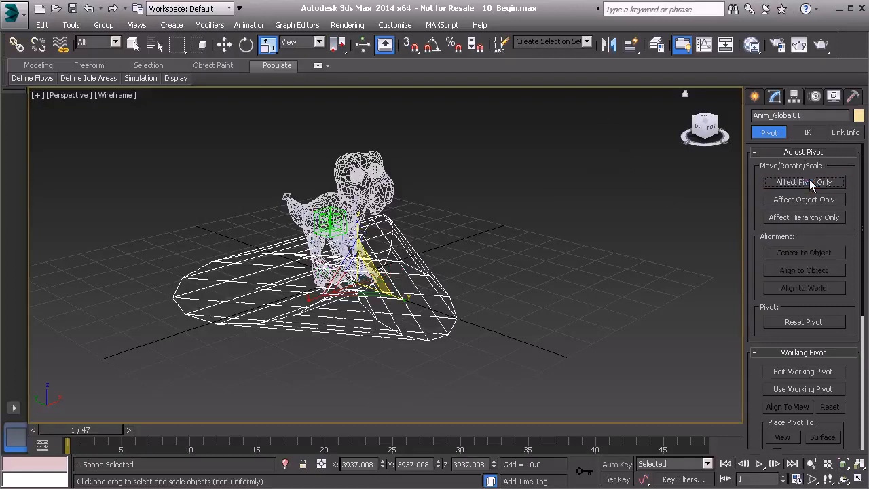
Apply Reset XForm to the selected Anim_Global01 spline
{"action": "left_click", "coordinate": [854, 97]}
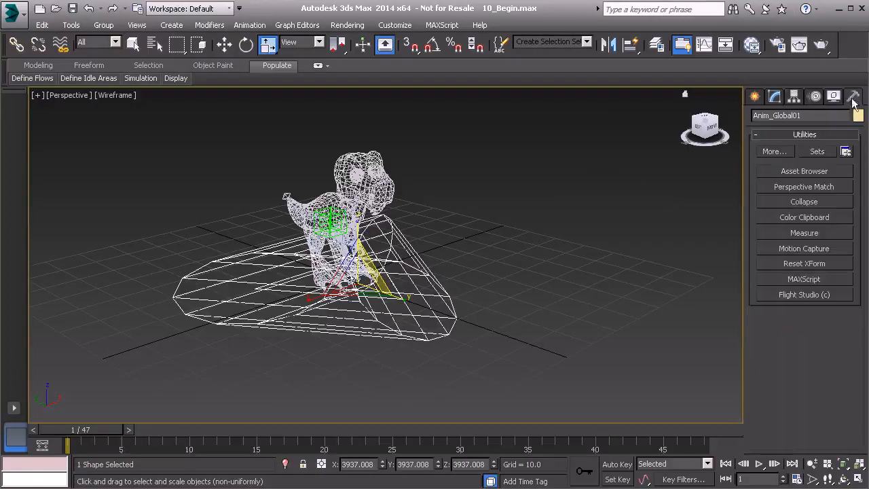
{"action": "left_click", "coordinate": [798, 265]}
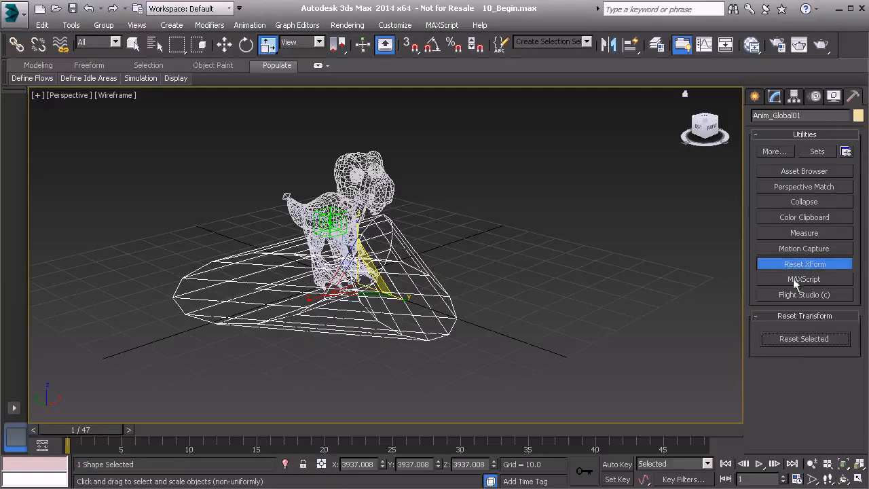
{"action": "left_click", "coordinate": [807, 340]}
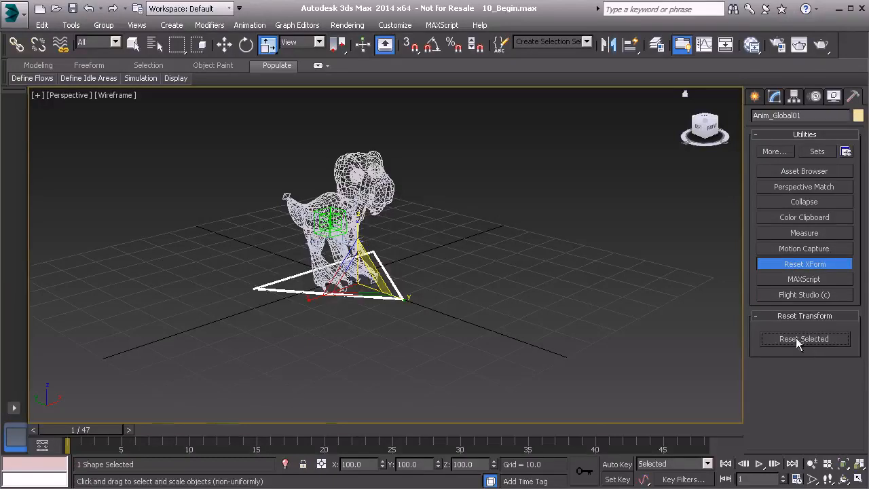
{"action": "left_click", "coordinate": [814, 265]}
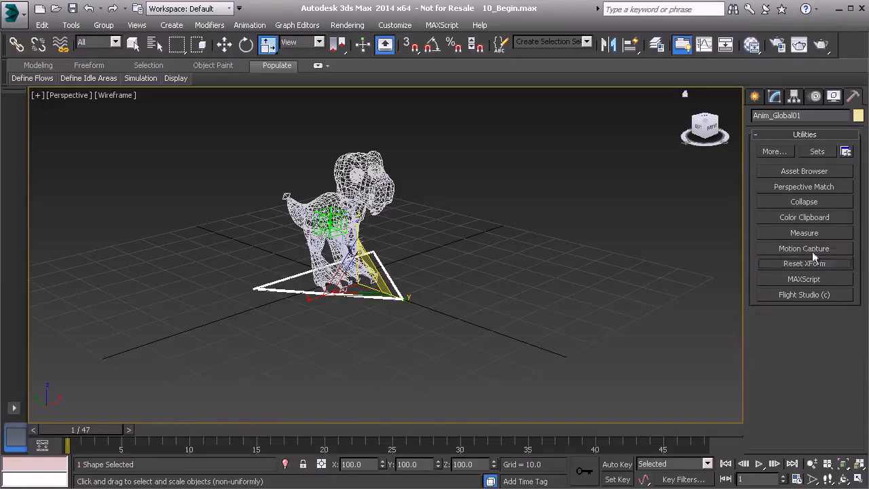
Collapse the modifier stack of Anim_Global01 to a plain Editable Spline and activate the Move tool
{"action": "left_click", "coordinate": [774, 97]}
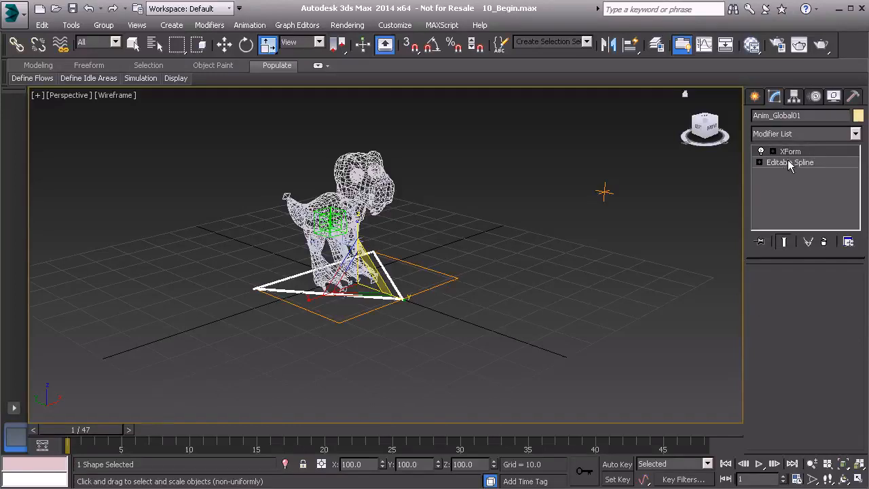
{"action": "left_click", "coordinate": [854, 97]}
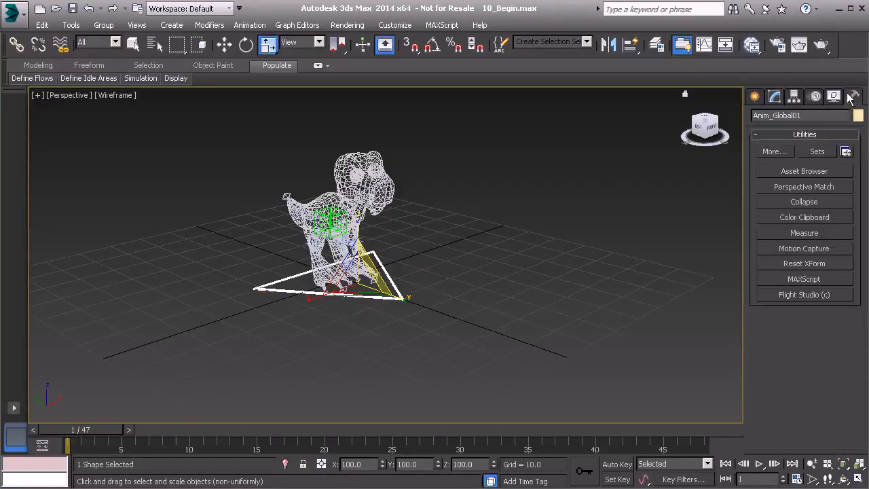
{"action": "left_click", "coordinate": [821, 205]}
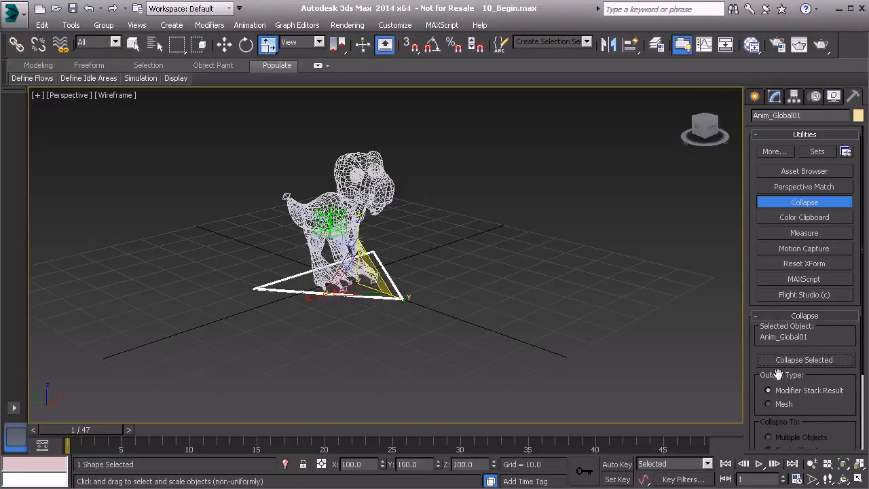
{"action": "left_click", "coordinate": [798, 360]}
{"action": "left_click", "coordinate": [825, 201]}
{"action": "left_click", "coordinate": [775, 97]}
{"action": "middle_click_drag", "start_coordinate": [394, 338], "coordinate": [422, 358], "text": "alt"}
{"action": "key", "text": "w"}
{"action": "middle_click_drag", "start_coordinate": [453, 269], "coordinate": [265, 255], "text": "alt"}
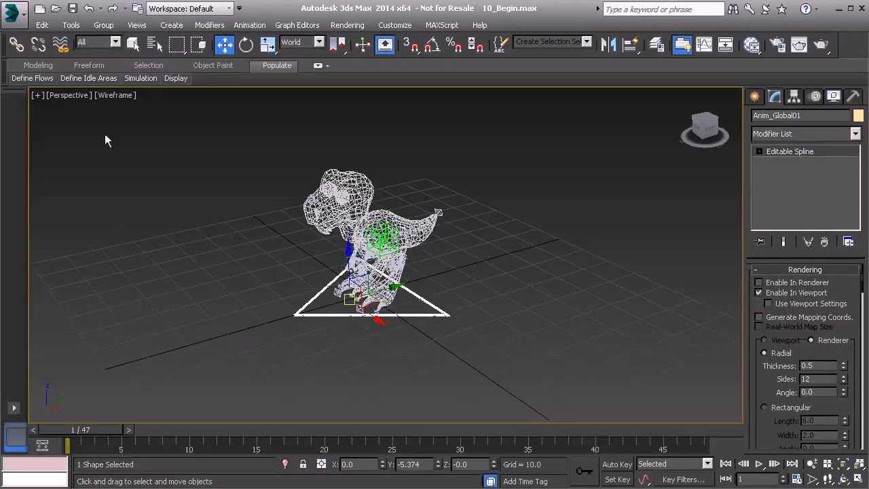
Toggle the Controls layer's visibility off and on in the layer manager to check which objects it holds
{"action": "left_click", "coordinate": [74, 26]}
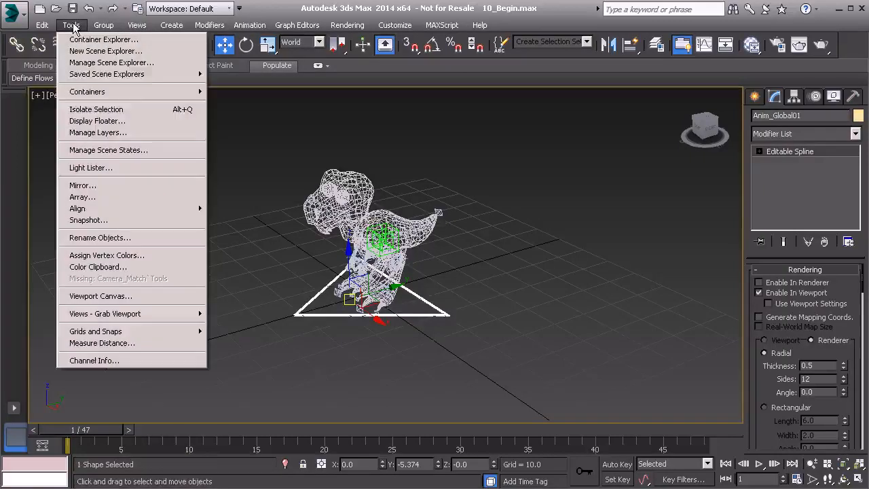
{"action": "left_click", "coordinate": [119, 134]}
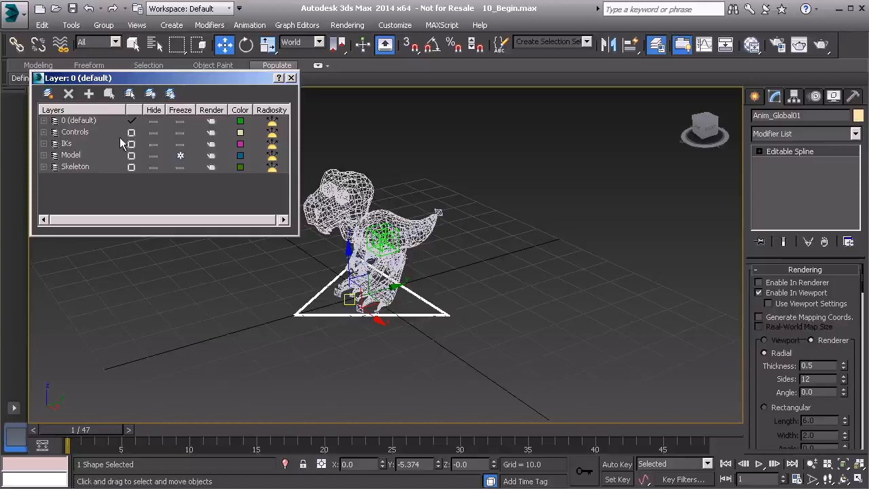
{"action": "left_click", "coordinate": [155, 132]}
{"action": "left_click", "coordinate": [154, 133]}
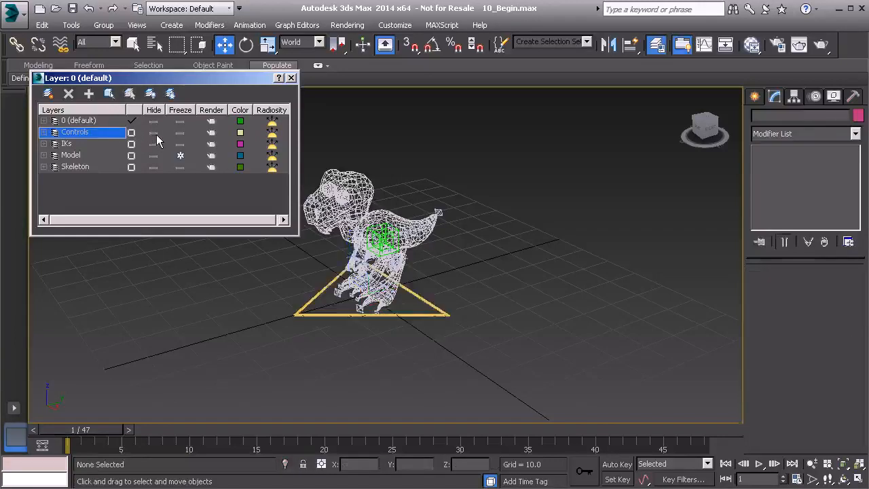
Apply Freeze Transform to the Anim_Global01 triangle and close the layer manager
{"action": "left_click", "coordinate": [432, 309]}
{"action": "middle_click_drag", "start_coordinate": [432, 309], "coordinate": [465, 239], "text": "alt"}
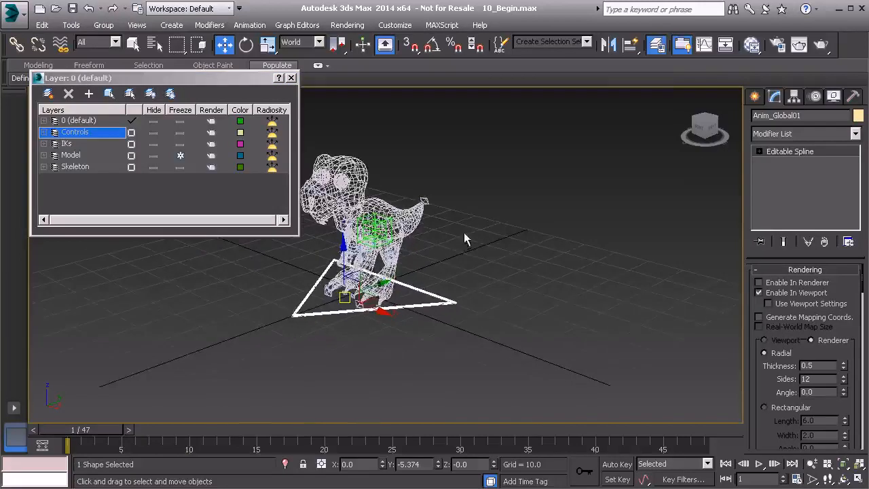
{"action": "right_click", "coordinate": [456, 244], "text": "alt"}
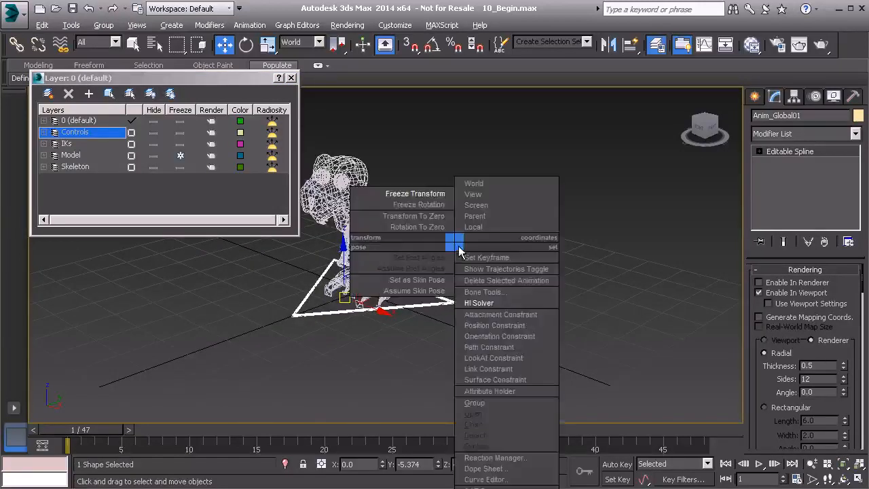
{"action": "left_click", "coordinate": [434, 194]}
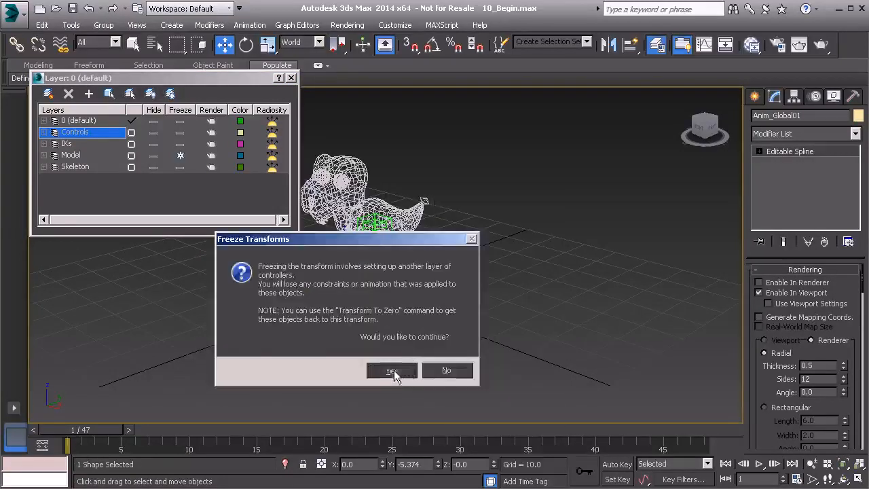
{"action": "left_click", "coordinate": [392, 370]}
{"action": "left_click", "coordinate": [292, 77]}
Link the Bn_Root01 point helper to the Anim_Global01 triangle as its parent
{"action": "middle_click_drag", "start_coordinate": [381, 244], "coordinate": [360, 227], "text": "alt"}
{"action": "scroll", "coordinate": [392, 239], "scroll_direction": "up", "scroll_amount": 5}
{"action": "left_click", "coordinate": [406, 238]}
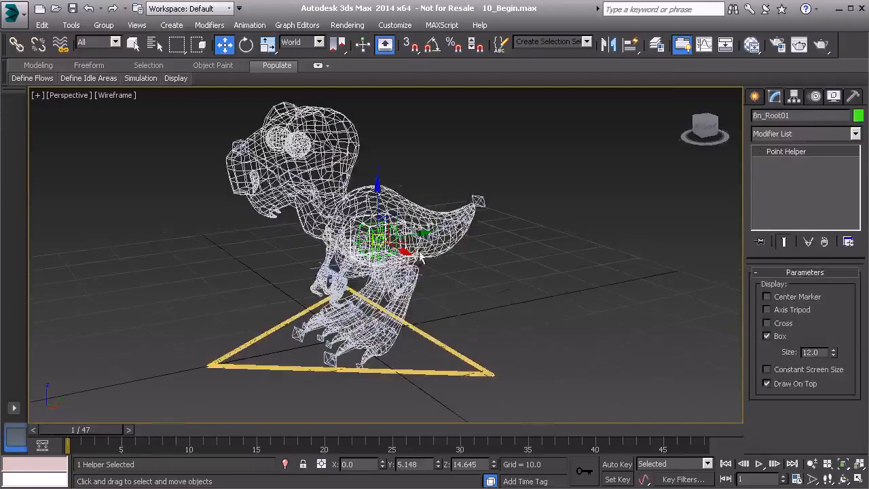
{"action": "left_click", "coordinate": [17, 44]}
{"action": "scroll", "coordinate": [449, 273], "scroll_direction": "up", "scroll_amount": 3}
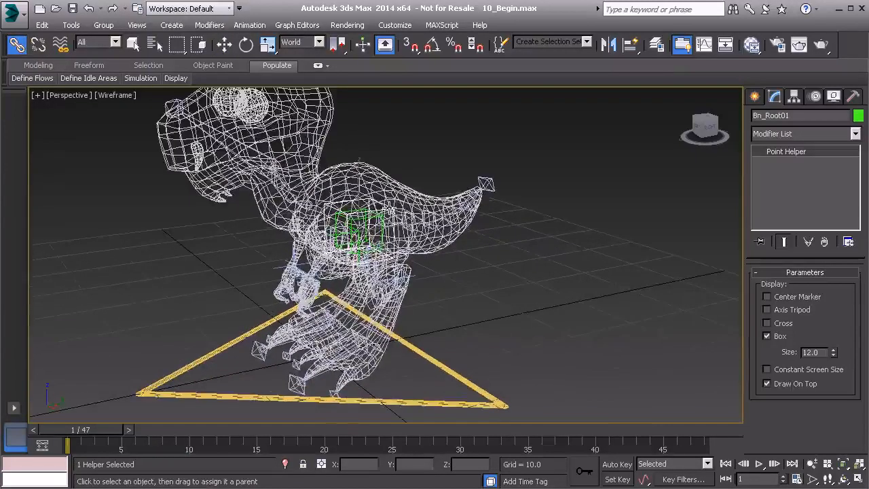
{"action": "left_click_drag", "start_coordinate": [383, 214], "coordinate": [454, 294]}
{"action": "left_click_drag", "start_coordinate": [437, 364], "coordinate": [436, 360]}
Apply Freeze Transform to the Bn_Root01 point helper
{"action": "right_click", "coordinate": [484, 318]}
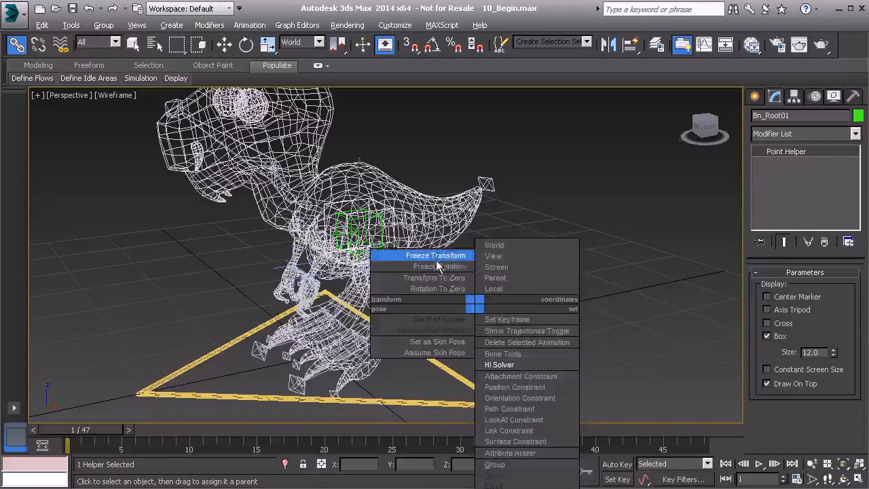
{"action": "left_click", "coordinate": [438, 257]}
{"action": "left_click", "coordinate": [392, 371]}
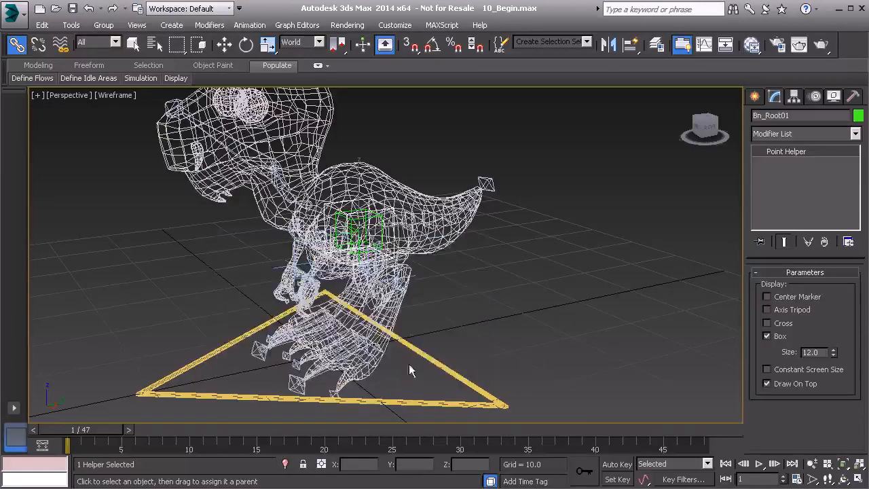
Test the Anim_Global01 control by scaling it uniformly to about 130%, undo the scaling, and clear the selection
{"action": "left_click", "coordinate": [422, 349]}
{"action": "scroll", "coordinate": [419, 350], "scroll_direction": "down", "scroll_amount": 5}
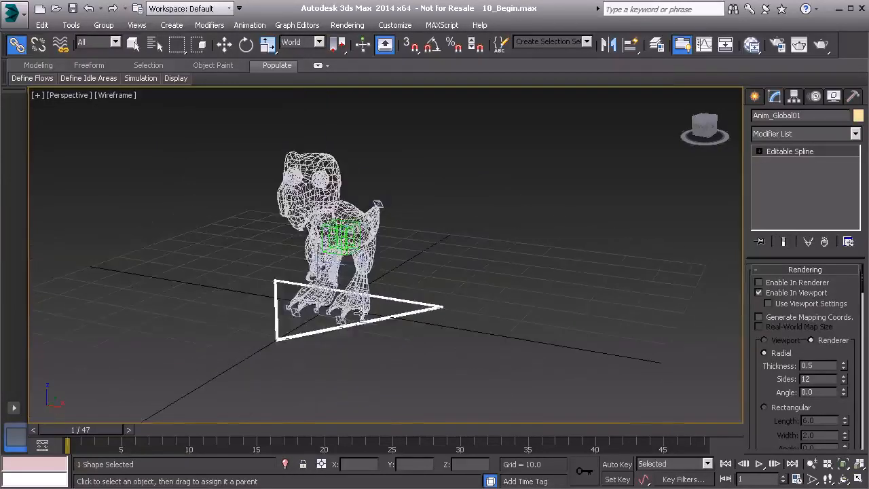
{"action": "key", "text": "w"}
{"action": "left_click_drag", "start_coordinate": [319, 314], "coordinate": [326, 286]}
{"action": "key", "text": "r"}
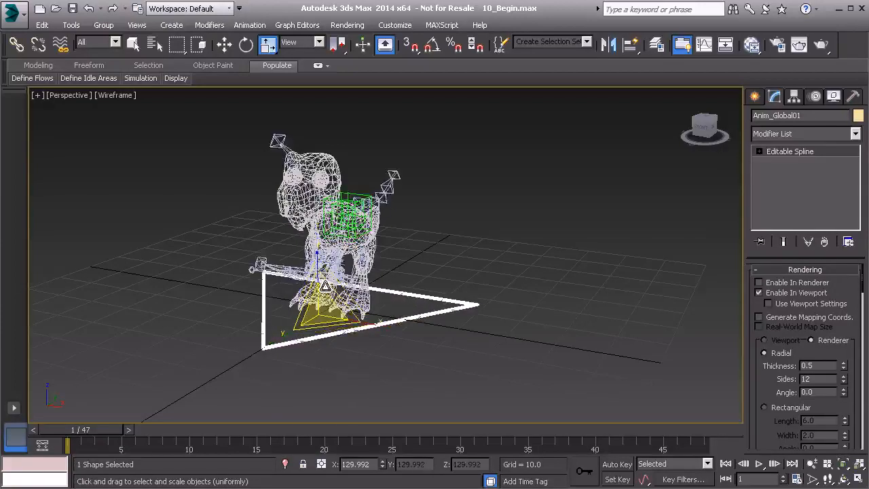
{"action": "key", "text": "ctrl+z"}
{"action": "left_click", "coordinate": [443, 282]}
{"action": "scroll", "coordinate": [378, 311], "scroll_direction": "up", "scroll_amount": 8}
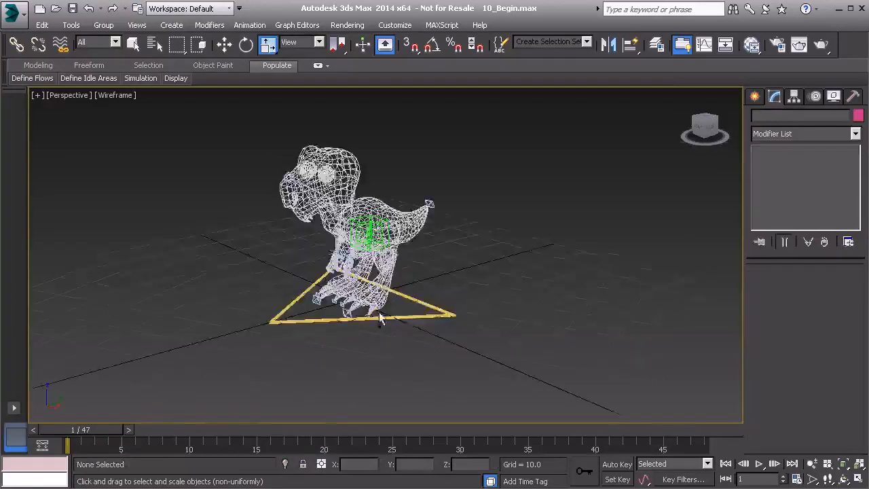
{"action": "scroll", "coordinate": [378, 312], "scroll_direction": "up", "scroll_amount": 1}
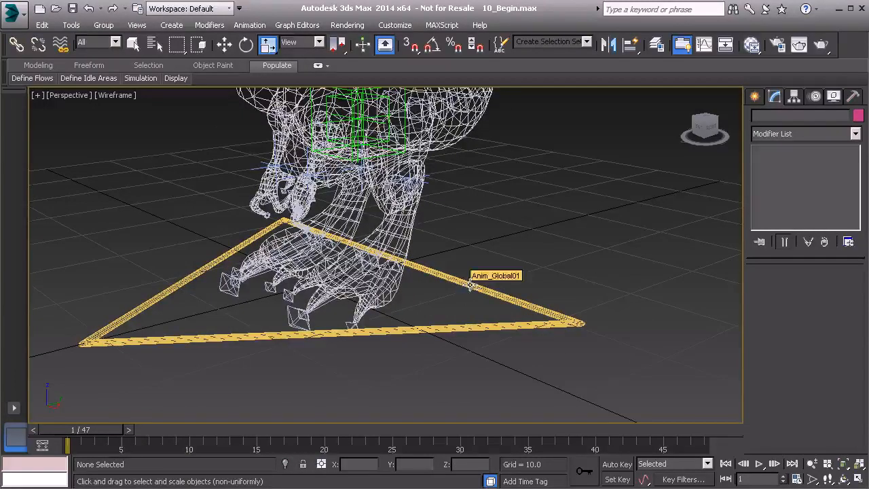
{"action": "middle_click_drag", "start_coordinate": [365, 216], "coordinate": [464, 272], "text": "alt"}
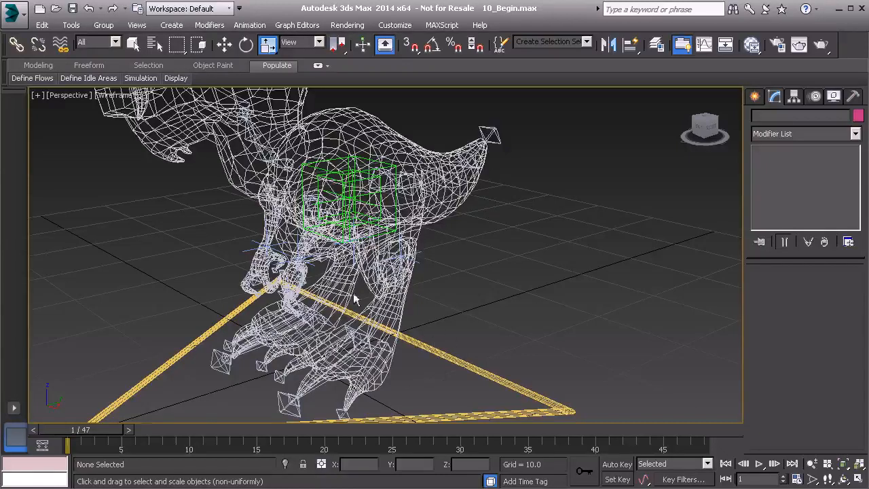
{"action": "middle_click_drag", "start_coordinate": [385, 318], "coordinate": [408, 293], "text": "alt"}
{"action": "scroll", "coordinate": [406, 299], "scroll_direction": "down", "scroll_amount": 5}
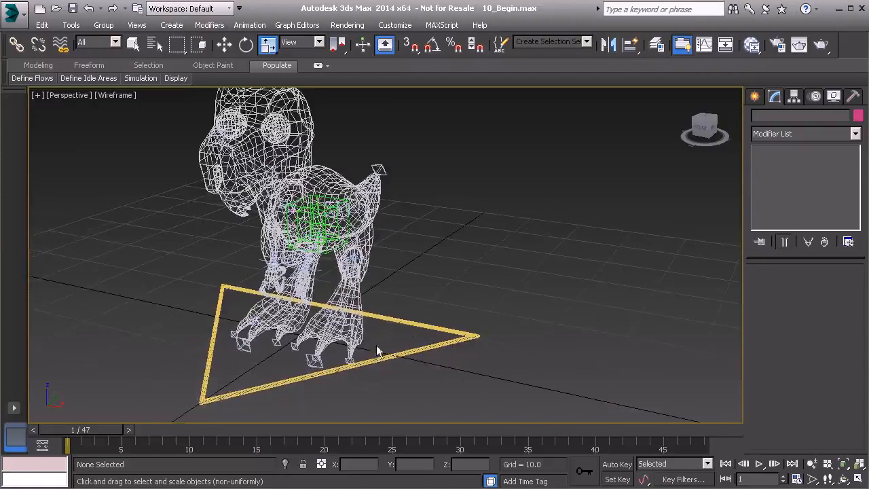
Link the four IK point helpers at the arms and legs to the Anim_Global01 triangle as their parent
{"action": "middle_click_drag", "start_coordinate": [382, 265], "coordinate": [384, 306], "text": "alt"}
{"action": "scroll", "coordinate": [385, 329], "scroll_direction": "up", "scroll_amount": 4}
{"action": "scroll", "coordinate": [345, 324], "scroll_direction": "up", "scroll_amount": 1}
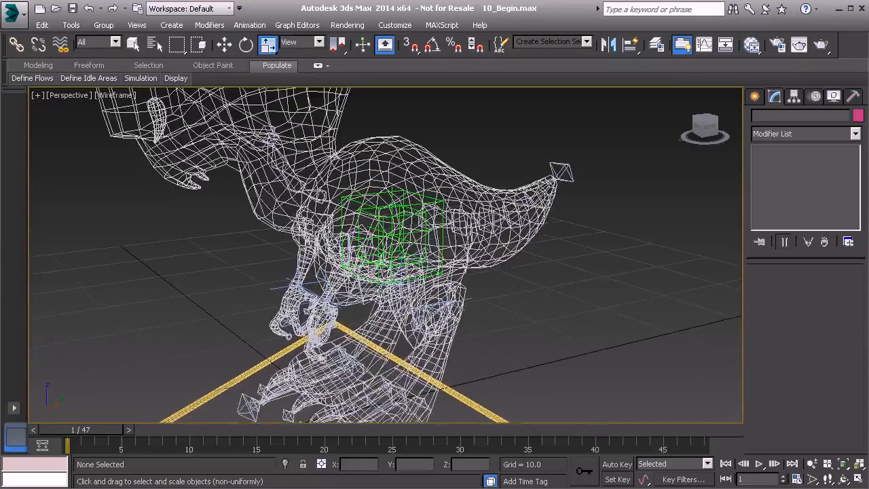
{"action": "left_click", "coordinate": [276, 286]}
{"action": "middle_click_drag", "start_coordinate": [286, 287], "coordinate": [367, 323], "text": "alt"}
{"action": "left_click", "coordinate": [364, 307], "text": "ctrl"}
{"action": "middle_click_drag", "start_coordinate": [524, 328], "coordinate": [504, 324], "text": "alt"}
{"action": "left_click", "coordinate": [492, 313], "text": "ctrl"}
{"action": "left_click", "coordinate": [503, 329], "text": "ctrl"}
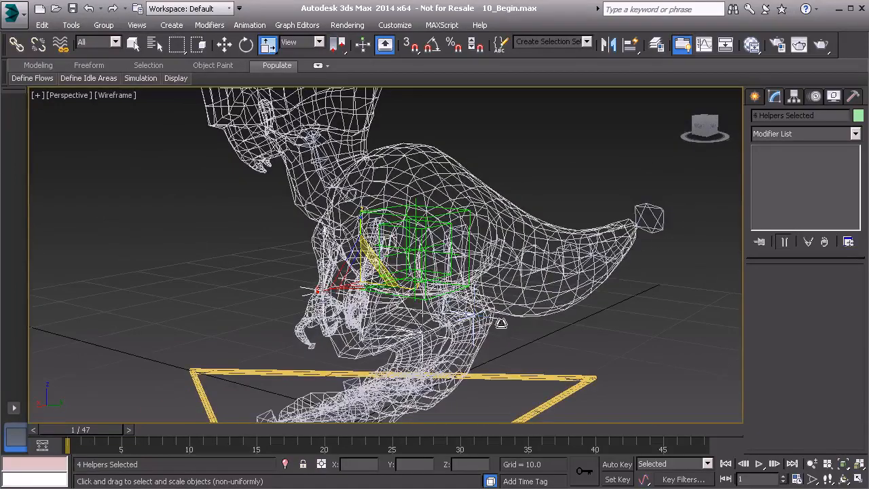
{"action": "left_click_drag", "start_coordinate": [503, 326], "coordinate": [543, 368]}
{"action": "left_click", "coordinate": [16, 44]}
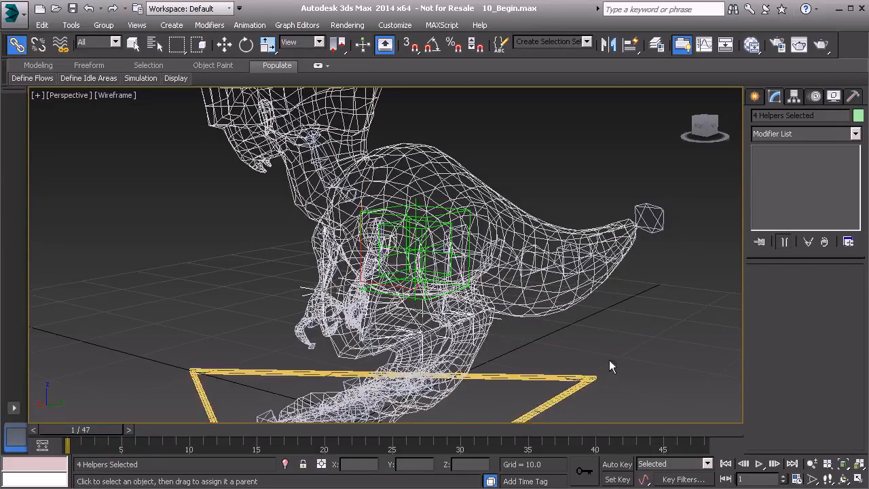
Apply Freeze Transform to the four linked IK point helpers
{"action": "right_click", "coordinate": [600, 334]}
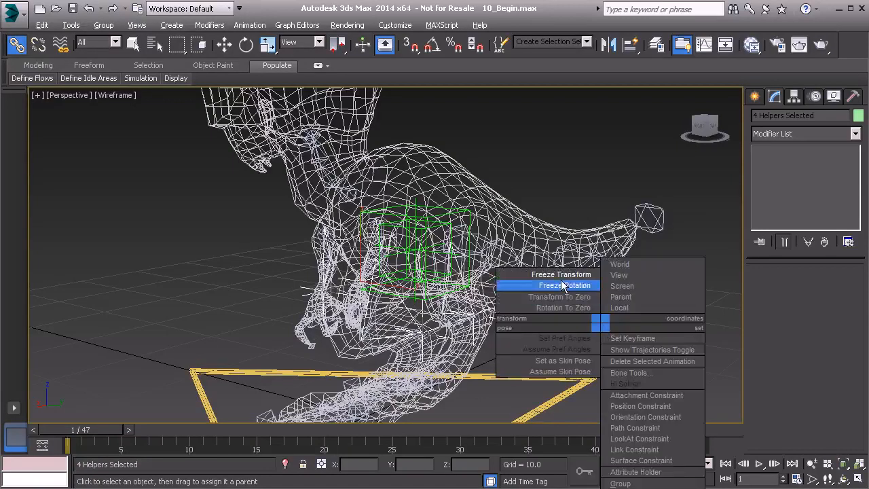
{"action": "left_click", "coordinate": [564, 278]}
{"action": "left_click", "coordinate": [401, 370]}
Test the Anim_Global01 control by scaling it up and rotating it, undo both changes, and clear the selection
{"action": "scroll", "coordinate": [475, 369], "scroll_direction": "down", "scroll_amount": 6}
{"action": "left_click", "coordinate": [475, 363]}
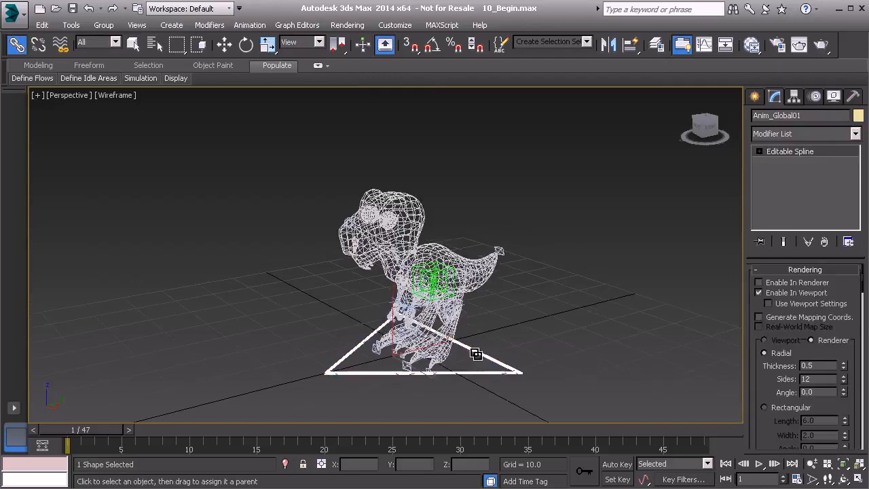
{"action": "key", "text": "r"}
{"action": "left_click_drag", "start_coordinate": [384, 336], "coordinate": [434, 257]}
{"action": "key", "text": "e"}
{"action": "left_click_drag", "start_coordinate": [406, 397], "coordinate": [430, 335]}
{"action": "key", "text": "ctrl+z"}
{"action": "key", "text": "ctrl+z"}
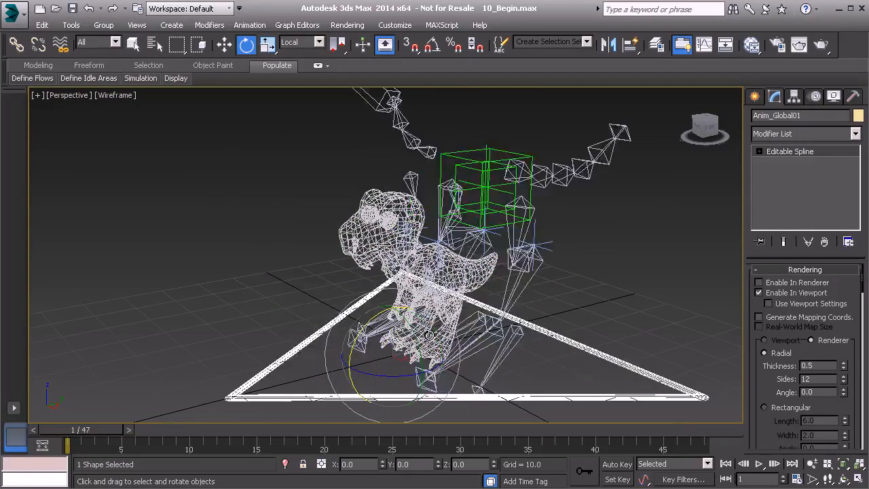
{"action": "left_click", "coordinate": [539, 299]}
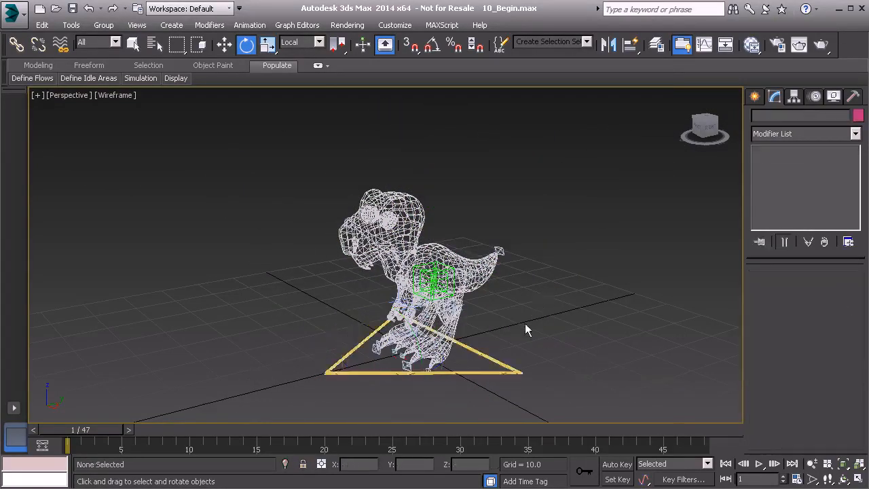
Open the layer manager and unfreeze the Model layer
{"action": "middle_click_drag", "start_coordinate": [503, 368], "coordinate": [449, 370]}
{"action": "scroll", "coordinate": [434, 352], "scroll_direction": "up", "scroll_amount": 3}
{"action": "middle_click_drag", "start_coordinate": [346, 285], "coordinate": [414, 318]}
{"action": "scroll", "coordinate": [417, 303], "scroll_direction": "up", "scroll_amount": 3}
{"action": "middle_click_drag", "start_coordinate": [403, 246], "coordinate": [429, 302]}
{"action": "mouse_move", "coordinate": [429, 301]}
{"action": "middle_mouse_down", "text": "alt"}
{"action": "mouse_move", "coordinate": [430, 326]}
{"action": "mouse_move", "coordinate": [436, 299]}
{"action": "middle_mouse_up", "text": "alt"}
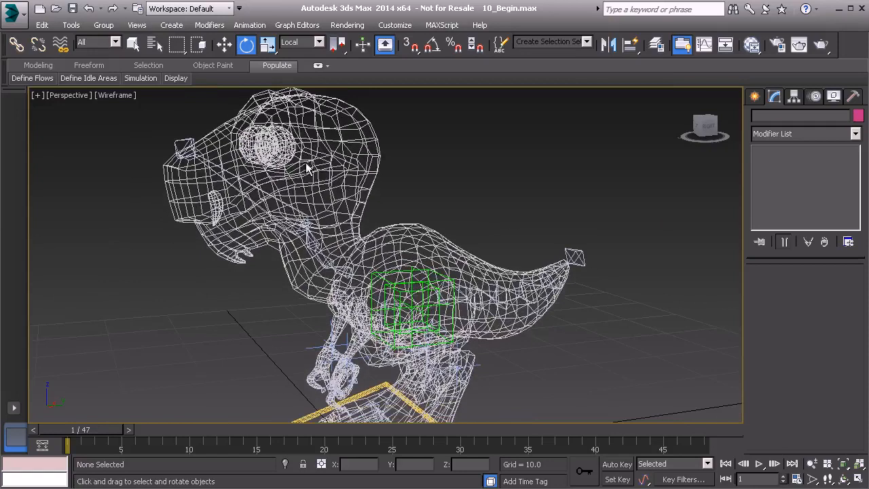
{"action": "left_click", "coordinate": [71, 25]}
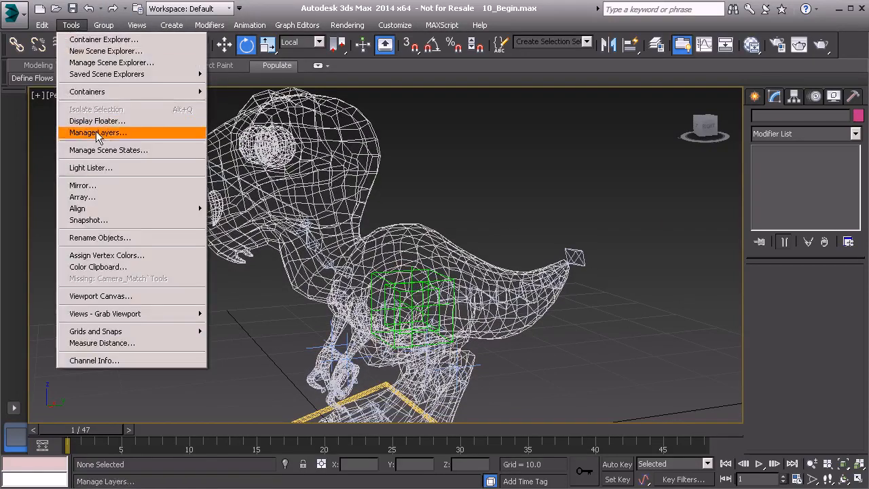
{"action": "left_click", "coordinate": [97, 133]}
{"action": "left_click", "coordinate": [182, 156]}
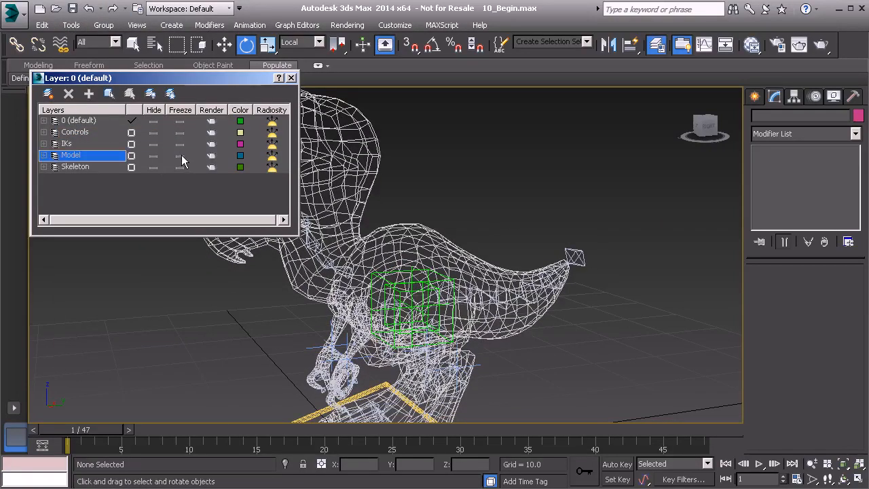
Select the Eyes mesh and the tooth mesh on the upper jaw together, leaving the body mesh out
{"action": "middle_click_drag", "start_coordinate": [458, 233], "coordinate": [478, 258], "text": "alt"}
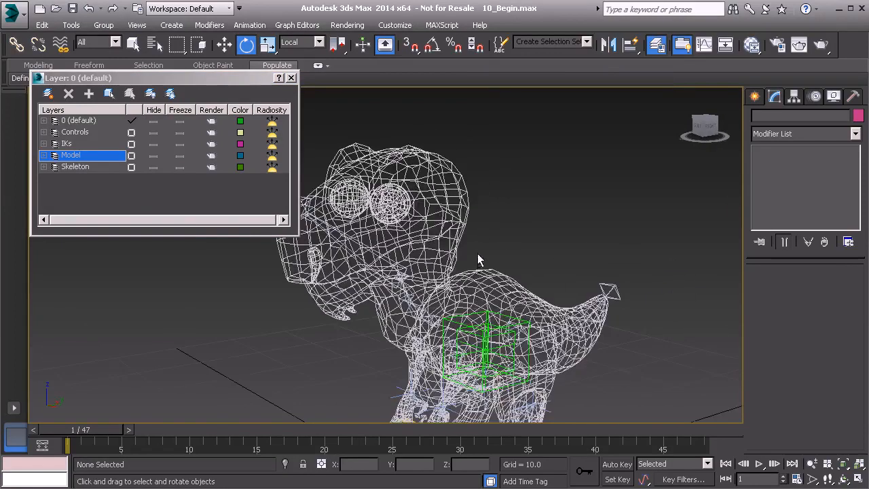
{"action": "left_click", "coordinate": [404, 212]}
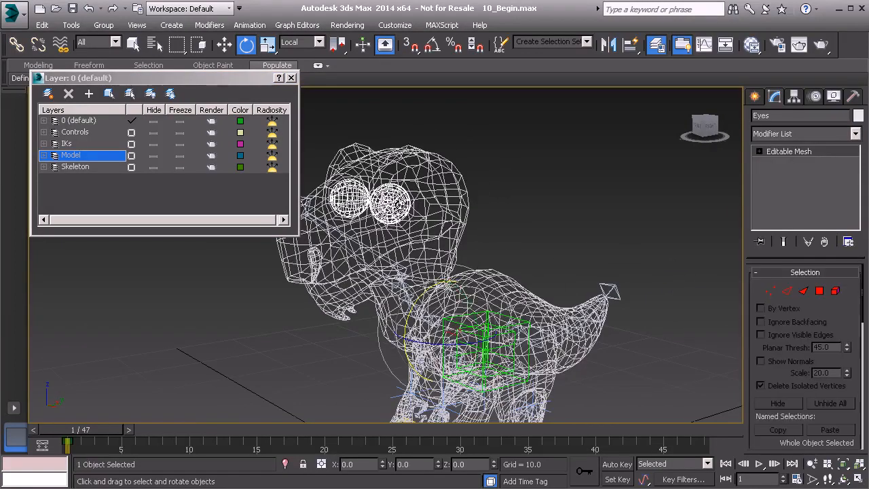
{"action": "middle_click_drag", "start_coordinate": [319, 275], "coordinate": [433, 261], "text": "alt"}
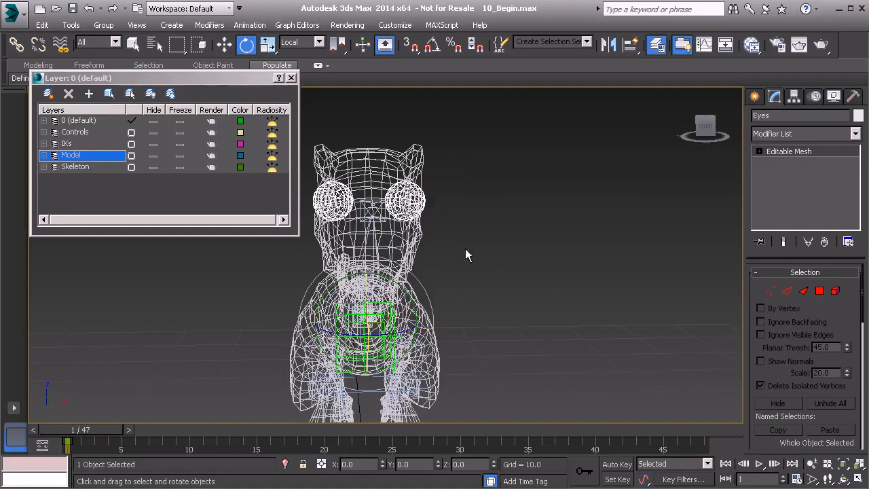
{"action": "middle_click_drag", "start_coordinate": [508, 223], "coordinate": [428, 217], "text": "alt"}
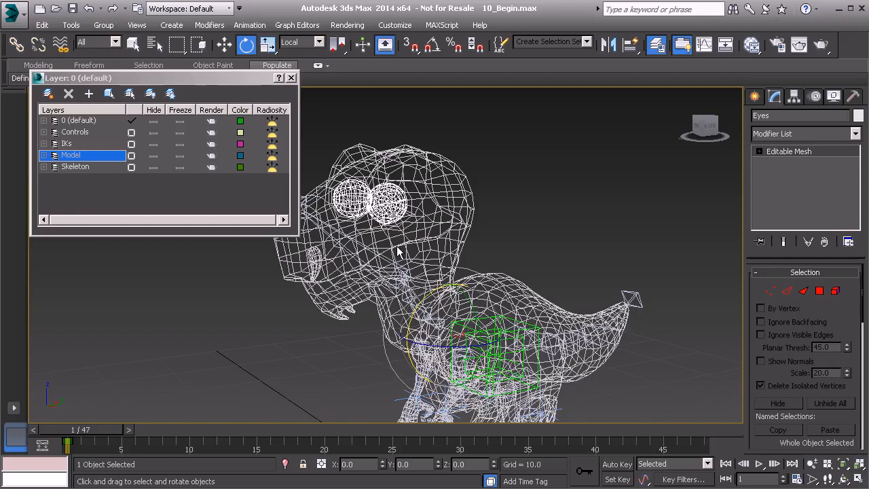
{"action": "middle_click_drag", "start_coordinate": [447, 265], "coordinate": [422, 273], "text": "alt"}
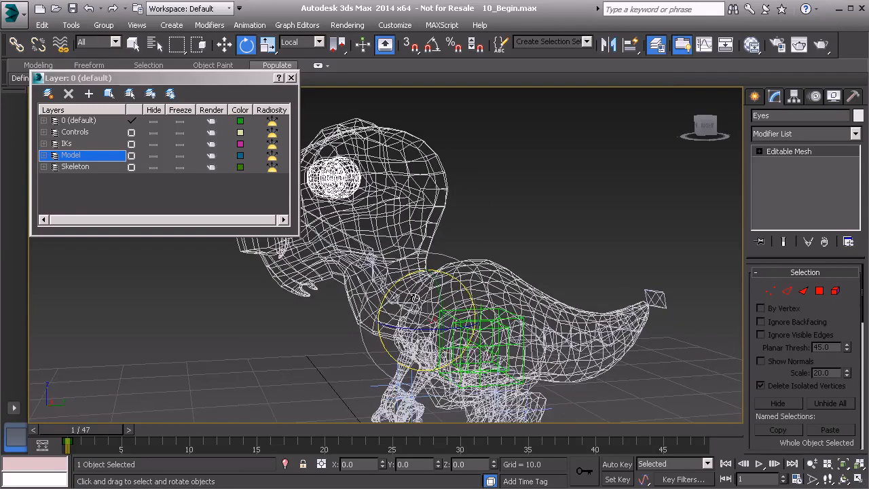
{"action": "middle_click_drag", "start_coordinate": [511, 303], "coordinate": [477, 256], "text": "alt"}
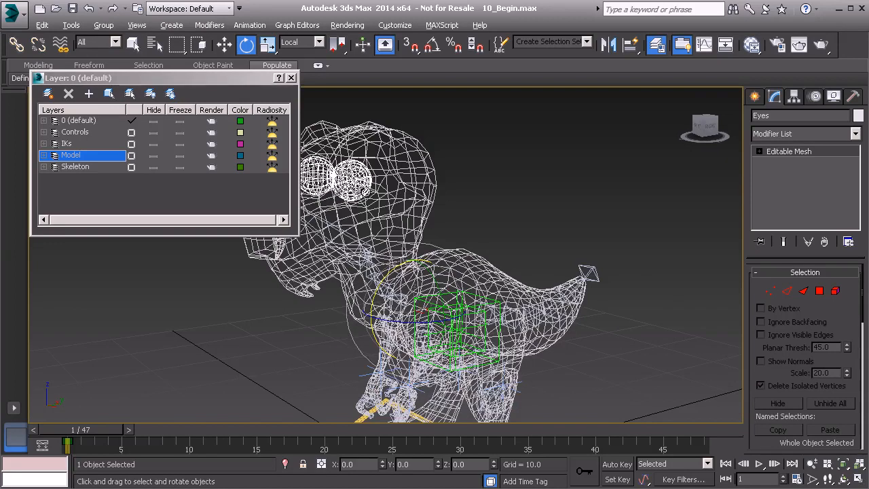
{"action": "middle_click_drag", "start_coordinate": [366, 192], "coordinate": [406, 184], "text": "alt"}
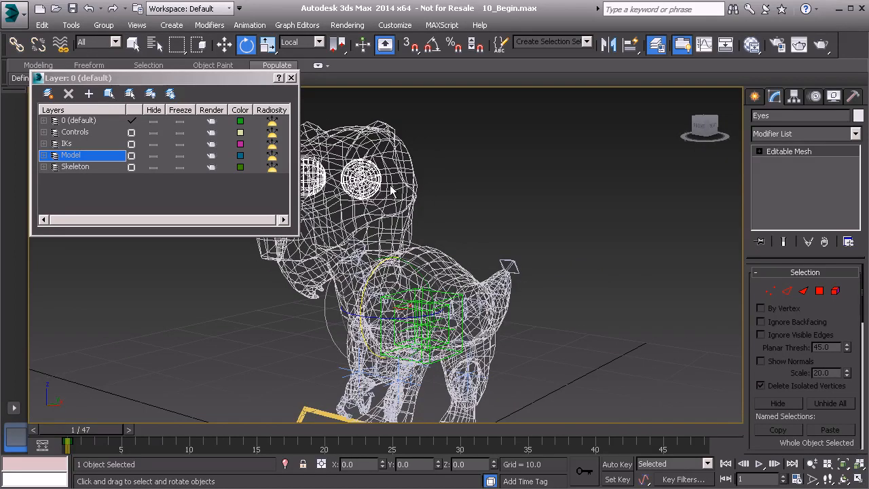
{"action": "middle_click_drag", "start_coordinate": [384, 207], "coordinate": [457, 207], "text": "alt"}
{"action": "middle_click_drag", "start_coordinate": [365, 240], "coordinate": [394, 242], "text": "alt"}
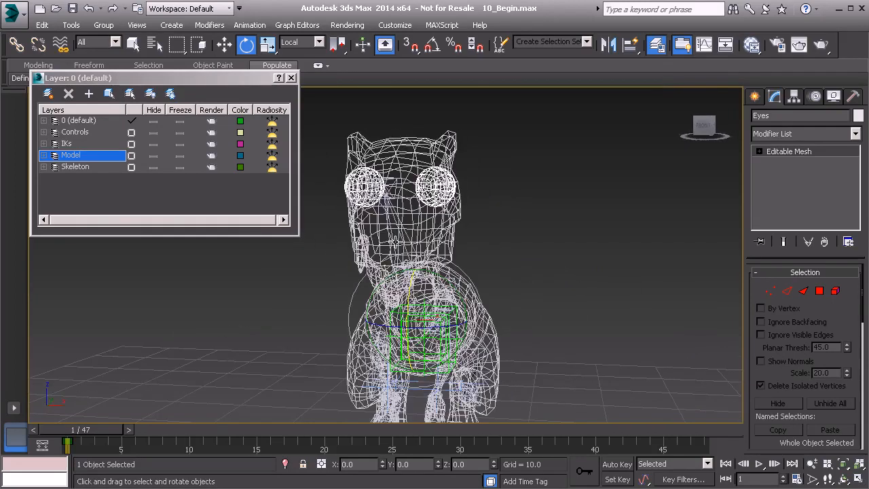
{"action": "left_click", "coordinate": [356, 264], "text": "ctrl"}
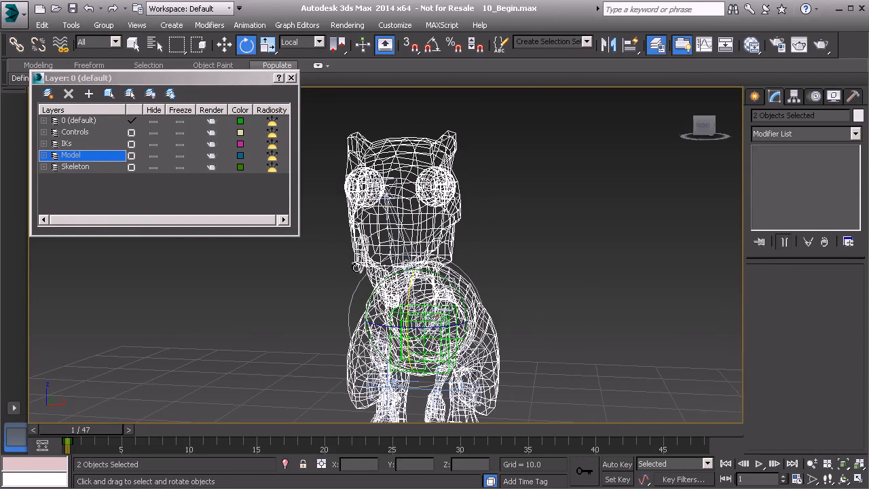
{"action": "key", "text": "ctrl+z"}
{"action": "middle_click_drag", "start_coordinate": [361, 275], "coordinate": [368, 266], "text": "alt"}
{"action": "left_click", "coordinate": [365, 267], "text": "ctrl"}
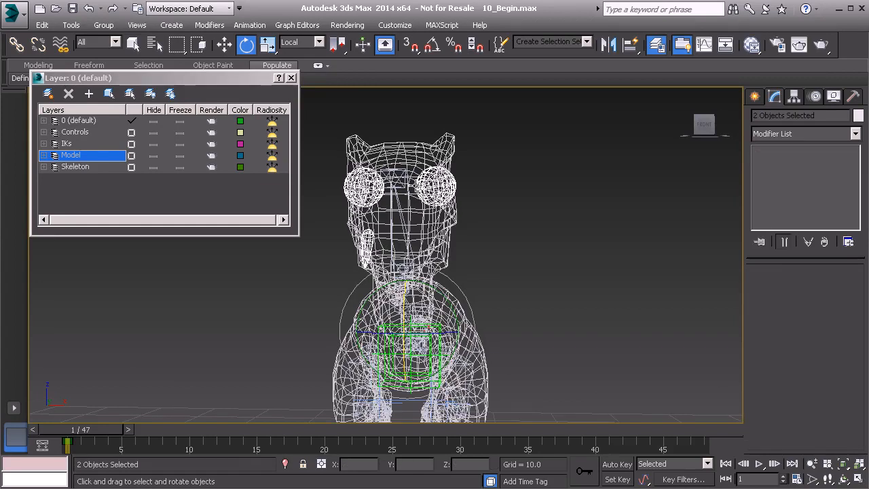
{"action": "middle_click_drag", "start_coordinate": [451, 241], "coordinate": [403, 238], "text": "alt"}
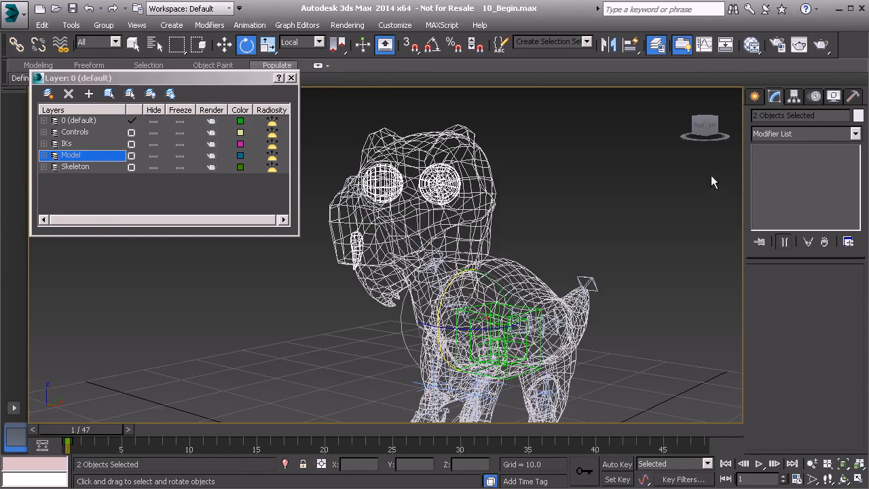
Apply a Skin modifier to the selected eyes and tooth meshes
{"action": "left_click", "coordinate": [774, 134]}
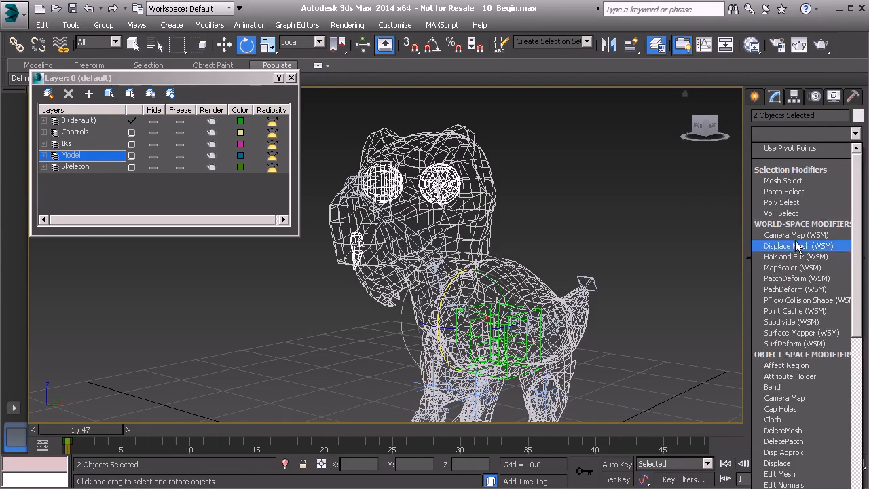
{"action": "scroll", "coordinate": [795, 251], "scroll_direction": "down", "scroll_amount": 6}
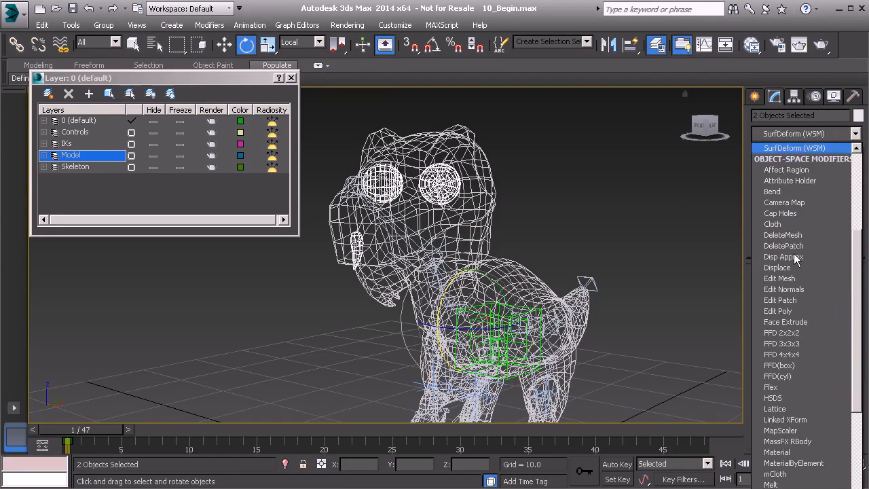
{"action": "scroll", "coordinate": [794, 254], "scroll_direction": "down", "scroll_amount": 15}
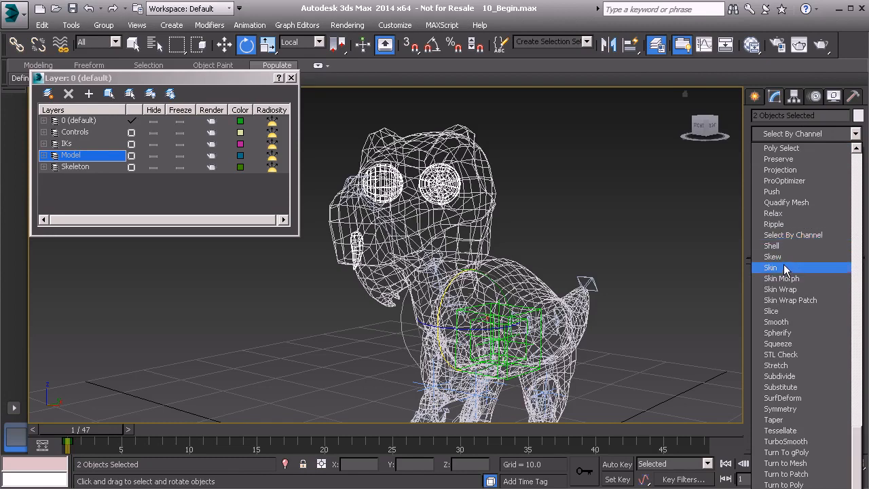
{"action": "left_click", "coordinate": [784, 269]}
{"action": "scroll", "coordinate": [756, 347], "scroll_direction": "down", "scroll_amount": 2}
Add the Bn_Head01 bone to the Skin modifier shared by the eyes and tooth
{"action": "left_click_drag", "start_coordinate": [755, 347], "coordinate": [758, 285]}
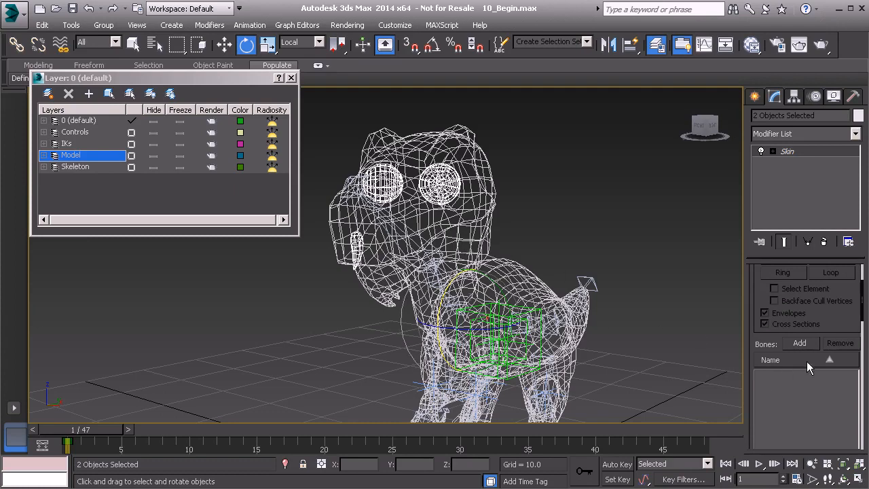
{"action": "left_click", "coordinate": [799, 345]}
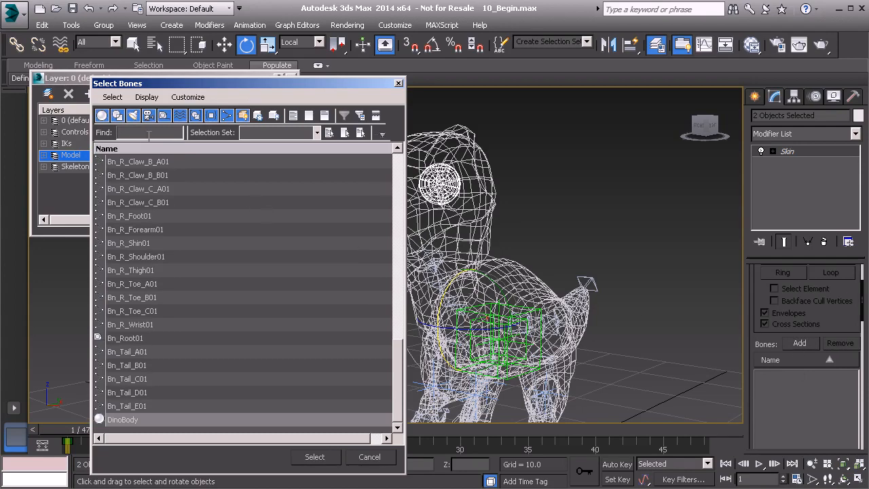
{"action": "type", "text": "Bn"}
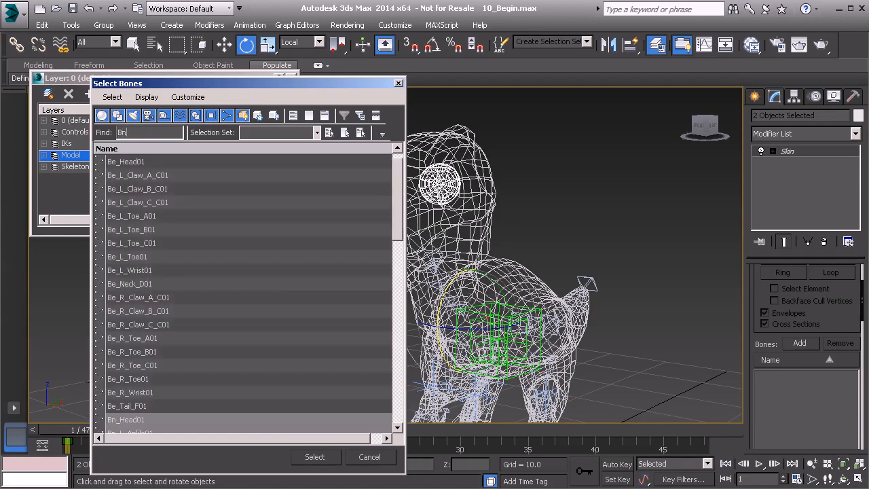
{"action": "type", "text": "_Head"}
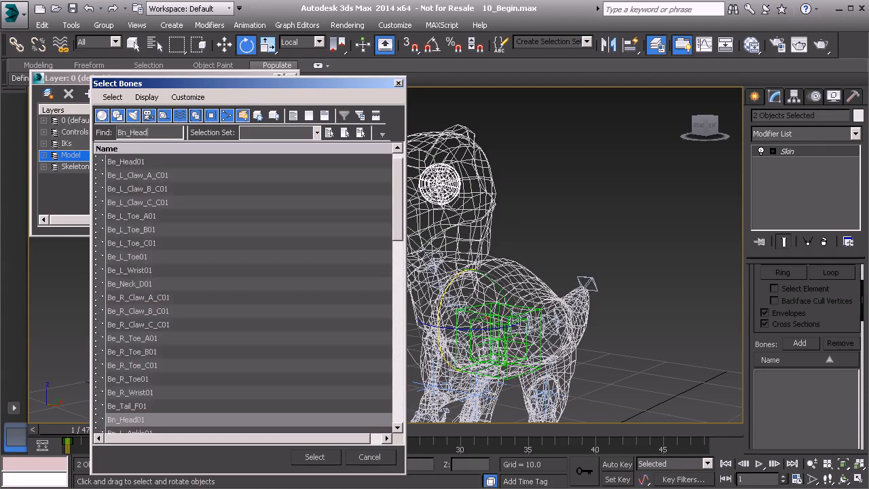
{"action": "left_click", "coordinate": [325, 458]}
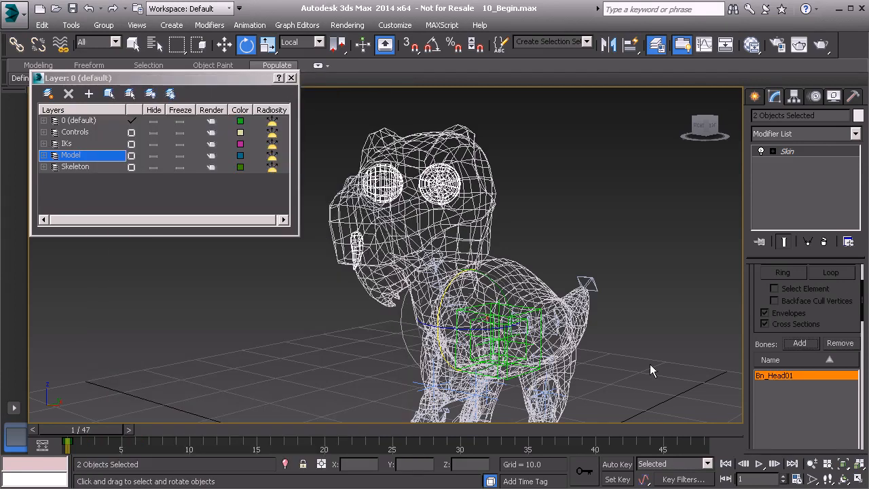
Select the Bn_Head01 head bone and test its rotation on the skinned eyes and tooth
{"action": "left_click", "coordinate": [407, 236]}
{"action": "left_click", "coordinate": [411, 234]}
{"action": "left_click_drag", "start_coordinate": [412, 235], "coordinate": [483, 277]}
{"action": "middle_click_drag", "start_coordinate": [479, 261], "coordinate": [569, 345], "text": "alt"}
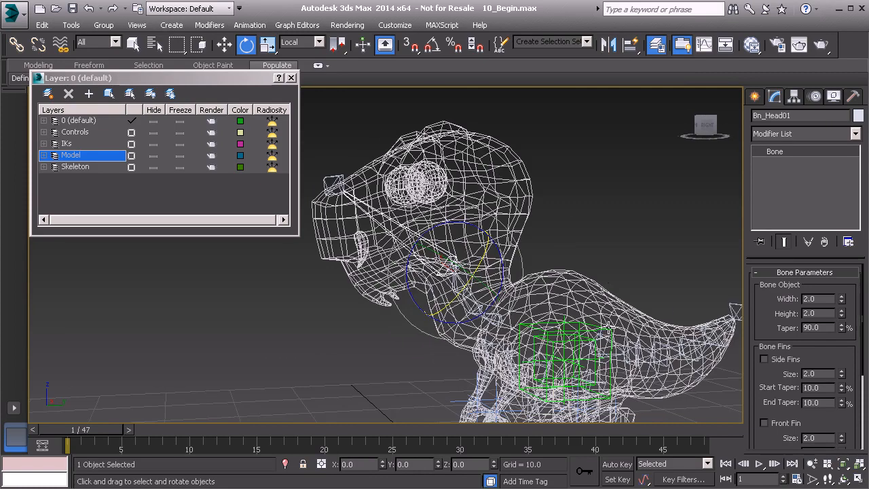
Select the DinoBody mesh and apply a Skin modifier to it
{"action": "left_click", "coordinate": [565, 283]}
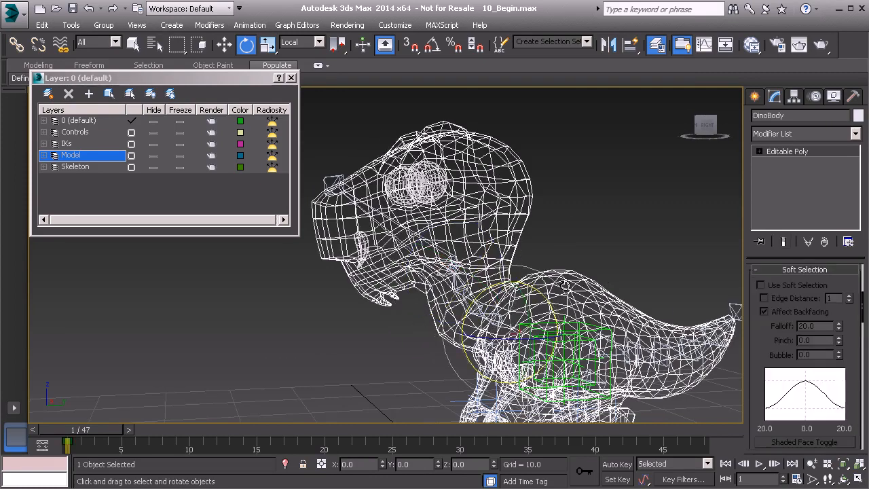
{"action": "middle_click_drag", "start_coordinate": [557, 277], "coordinate": [559, 229], "text": "alt"}
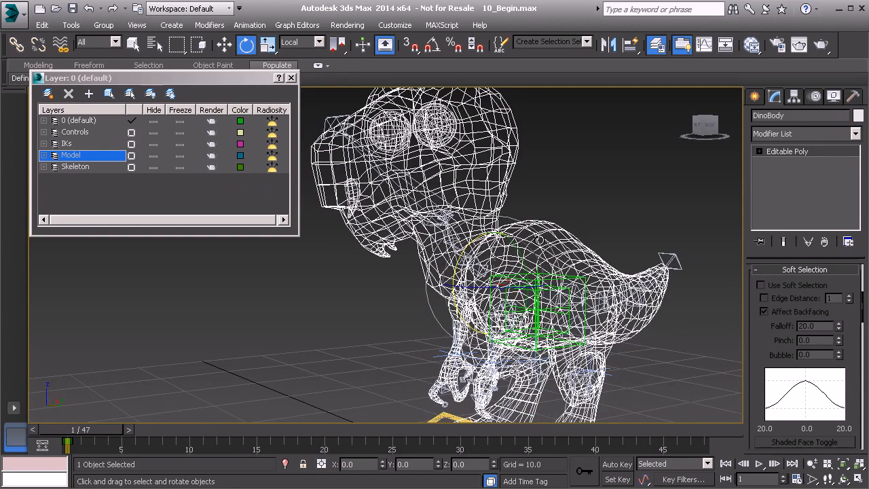
{"action": "middle_click_drag", "start_coordinate": [553, 280], "coordinate": [547, 235], "text": "alt"}
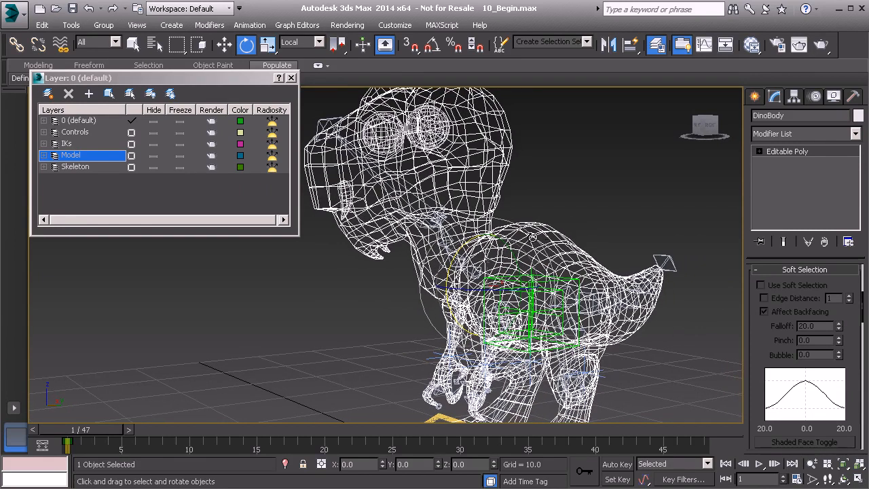
{"action": "left_click", "coordinate": [787, 134]}
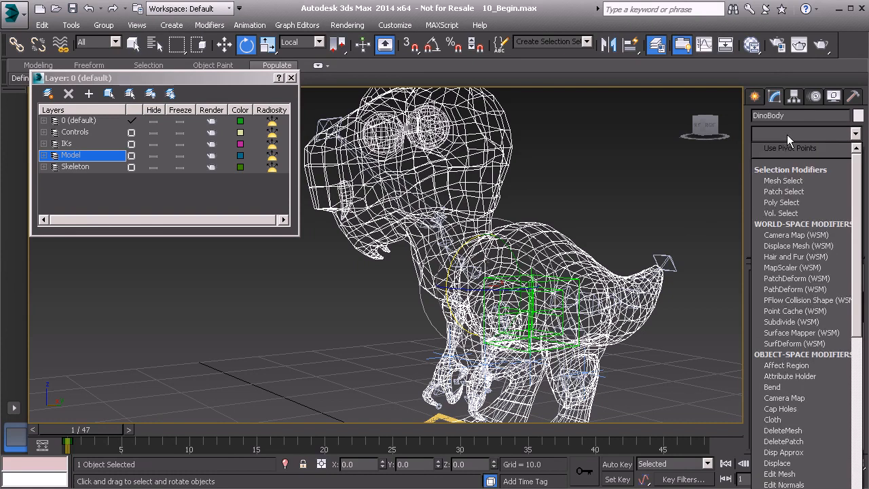
{"action": "scroll", "coordinate": [793, 214], "scroll_direction": "down", "scroll_amount": 10}
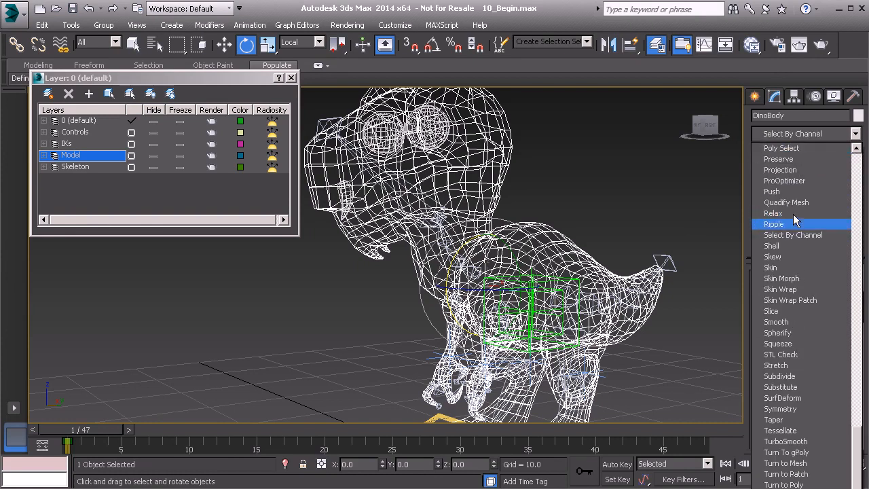
{"action": "left_click", "coordinate": [796, 266]}
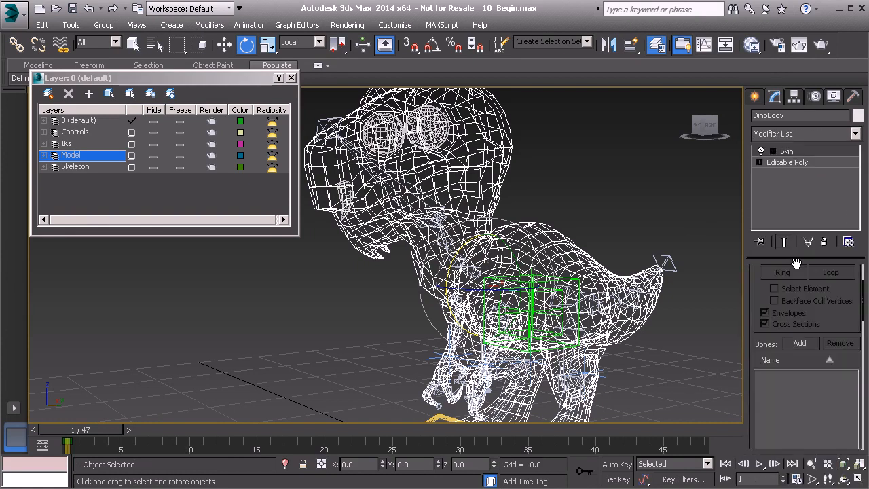
Add all bones whose names start with Bn_ to the Skin modifier on DinoBody
{"action": "left_click_drag", "start_coordinate": [756, 310], "coordinate": [755, 266]}
{"action": "left_click", "coordinate": [800, 298]}
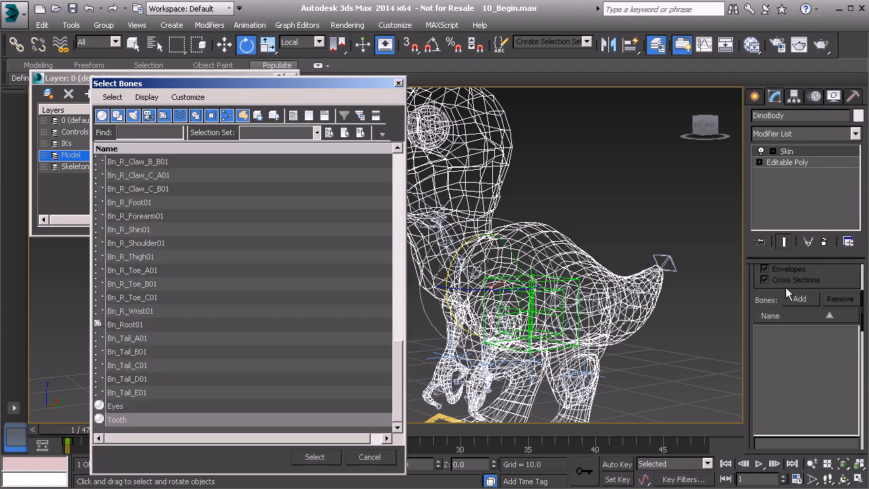
{"action": "type", "text": "BN"}
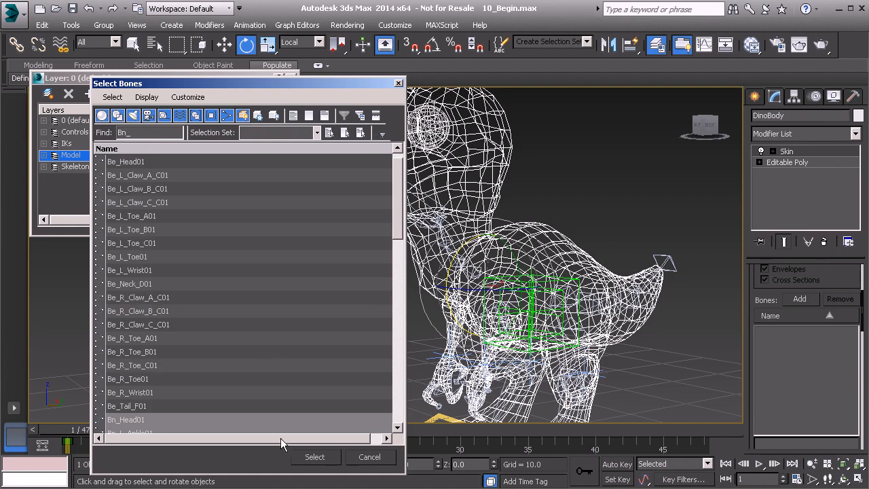
{"action": "left_click", "coordinate": [312, 457]}
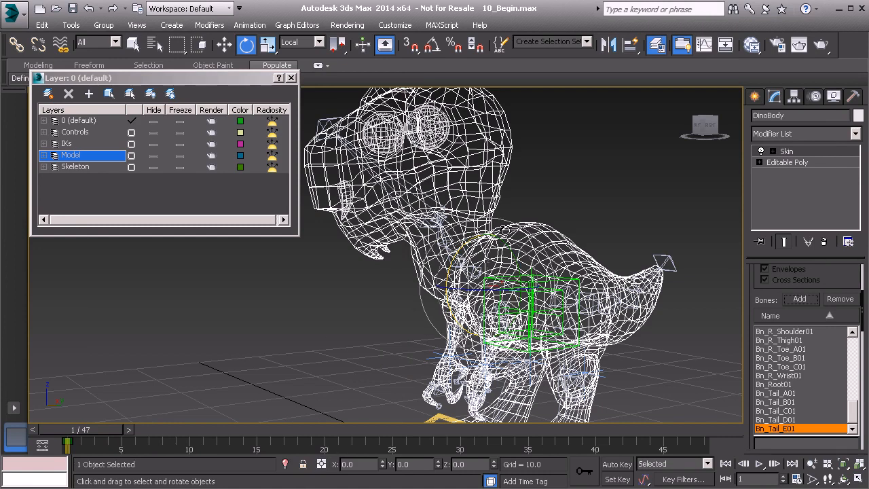
Switch the viewport from wireframe to shaded display with the skinned body in view
{"action": "middle_click_drag", "start_coordinate": [559, 251], "coordinate": [482, 258], "text": "alt"}
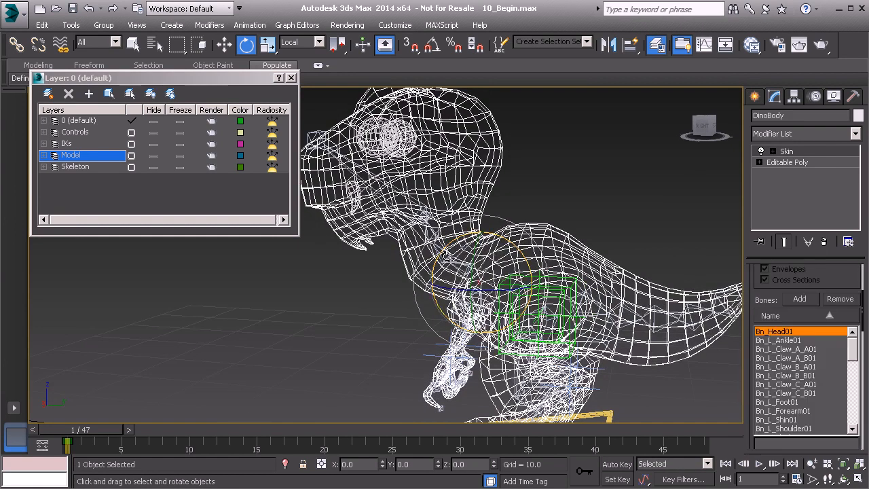
{"action": "left_click", "coordinate": [449, 257]}
{"action": "mouse_move", "coordinate": [469, 215]}
{"action": "left_mouse_down"}
{"action": "mouse_move", "coordinate": [496, 258]}
{"action": "mouse_move", "coordinate": [484, 241]}
{"action": "mouse_move", "coordinate": [507, 239]}
{"action": "mouse_move", "coordinate": [456, 209]}
{"action": "left_mouse_up"}
{"action": "left_click", "coordinate": [487, 191]}
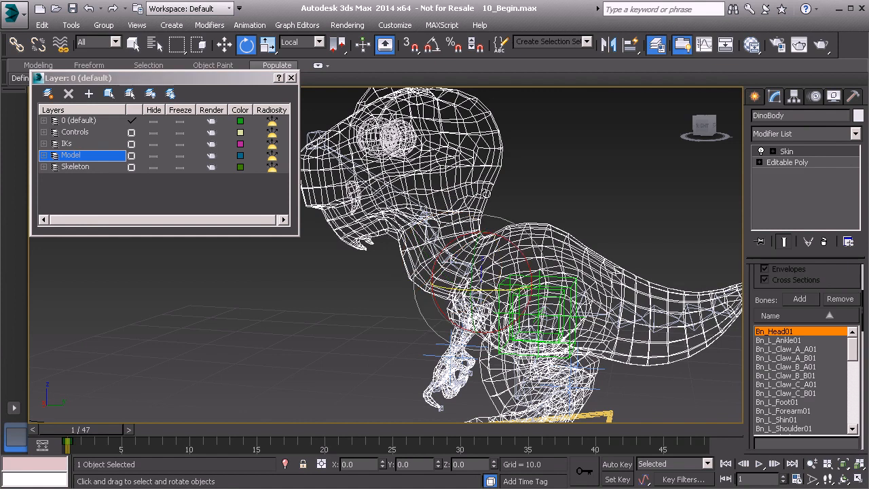
{"action": "middle_click_drag", "start_coordinate": [489, 193], "coordinate": [536, 209], "text": "alt"}
{"action": "key", "text": "F3"}
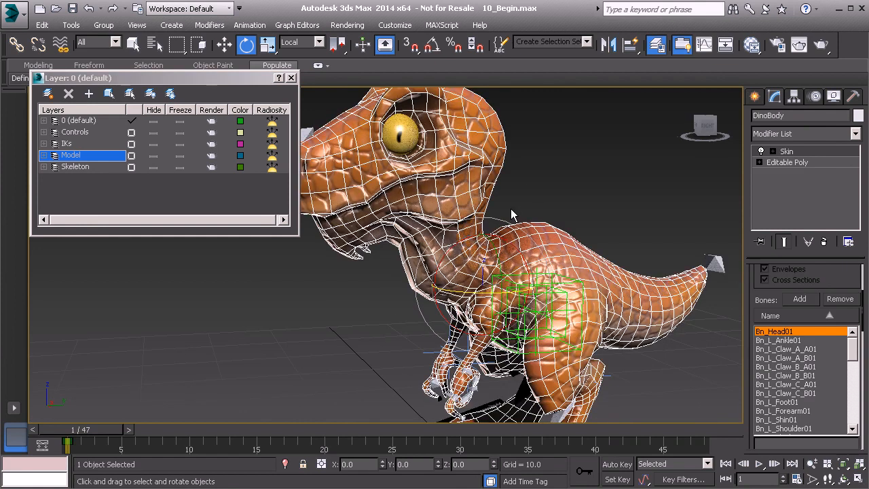
Start envelope editing in DinoBody's Skin modifier and select the neck end of the Bn_Head01 envelope
{"action": "left_click", "coordinate": [818, 151]}
{"action": "key", "text": "w"}
{"action": "scroll", "coordinate": [474, 238], "scroll_direction": "up", "scroll_amount": 3}
{"action": "middle_click_drag", "start_coordinate": [472, 232], "coordinate": [457, 220], "text": "alt"}
{"action": "left_click", "coordinate": [432, 232]}
{"action": "left_click_drag", "start_coordinate": [452, 211], "coordinate": [484, 199]}
{"action": "middle_click_drag", "start_coordinate": [445, 209], "coordinate": [446, 227], "text": "alt"}
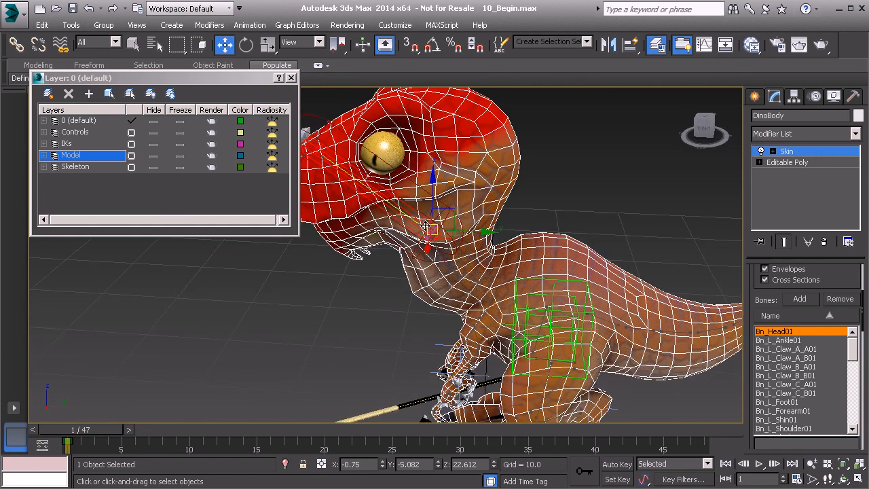
Enlarge the Bn_Head01 envelope by widening its cross sections at the neck end and at the snout
{"action": "left_click_drag", "start_coordinate": [423, 227], "coordinate": [421, 225]}
{"action": "middle_click_drag", "start_coordinate": [433, 227], "coordinate": [446, 215], "text": "alt"}
{"action": "left_click_drag", "start_coordinate": [447, 214], "coordinate": [491, 192]}
{"action": "middle_click_drag", "start_coordinate": [413, 249], "coordinate": [463, 220], "text": "alt"}
{"action": "left_click_drag", "start_coordinate": [468, 190], "coordinate": [466, 207]}
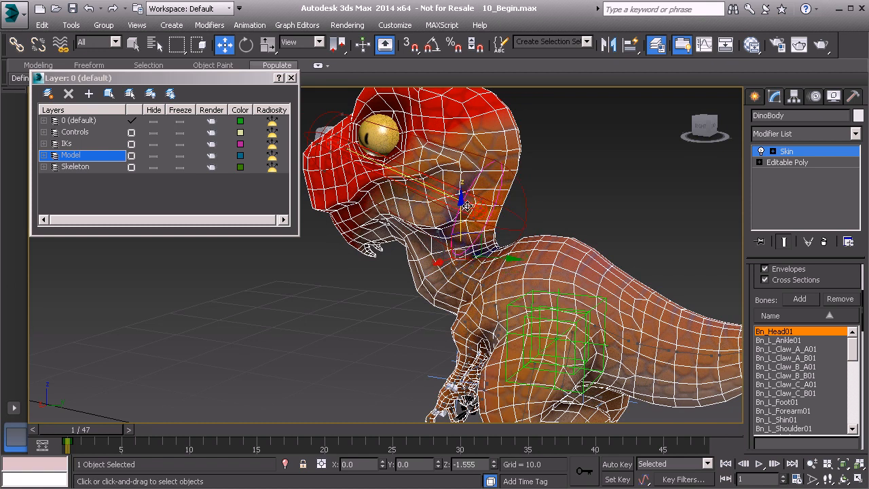
{"action": "middle_click_drag", "start_coordinate": [406, 183], "coordinate": [456, 209]}
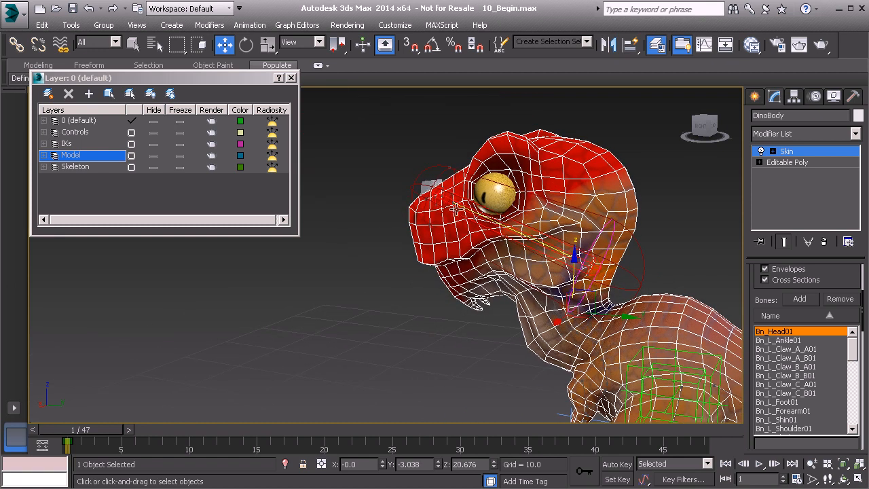
{"action": "left_click", "coordinate": [450, 169]}
{"action": "left_click_drag", "start_coordinate": [451, 129], "coordinate": [464, 71]}
Select the Bn_Neck_B01 envelope and widen its cross sections at both ends to cover the surrounding neck
{"action": "middle_click_drag", "start_coordinate": [475, 238], "coordinate": [515, 212], "text": "alt"}
{"action": "left_click", "coordinate": [573, 303]}
{"action": "middle_click_drag", "start_coordinate": [583, 314], "coordinate": [526, 293], "text": "alt"}
{"action": "scroll", "coordinate": [526, 293], "scroll_direction": "up", "scroll_amount": 5}
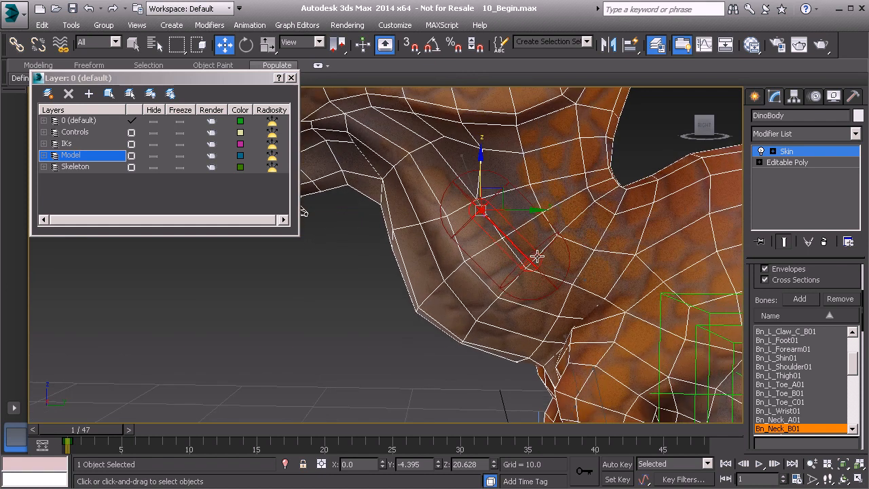
{"action": "left_click", "coordinate": [509, 182]}
{"action": "left_click_drag", "start_coordinate": [527, 163], "coordinate": [635, 99]}
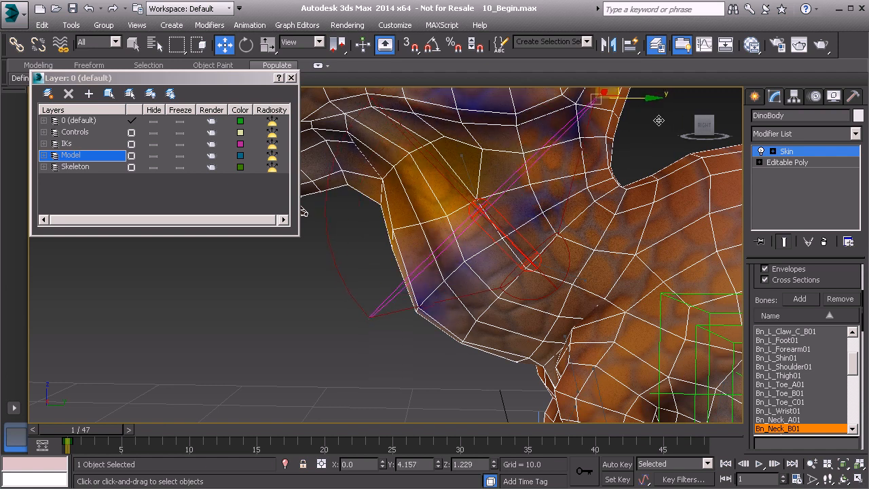
{"action": "left_click", "coordinate": [538, 254]}
{"action": "left_click_drag", "start_coordinate": [560, 236], "coordinate": [615, 206]}
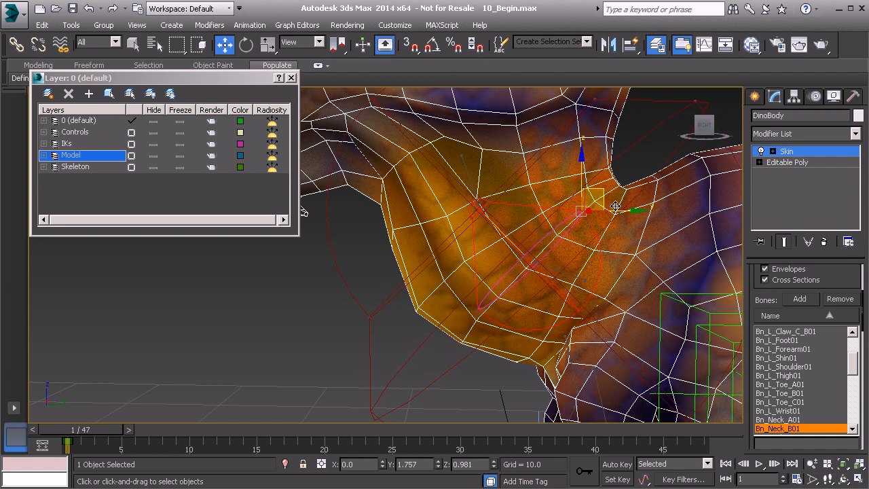
Select the Bn_Neck_C01 envelope below the jaw and widen its lower and upper cross sections
{"action": "left_click", "coordinate": [470, 176]}
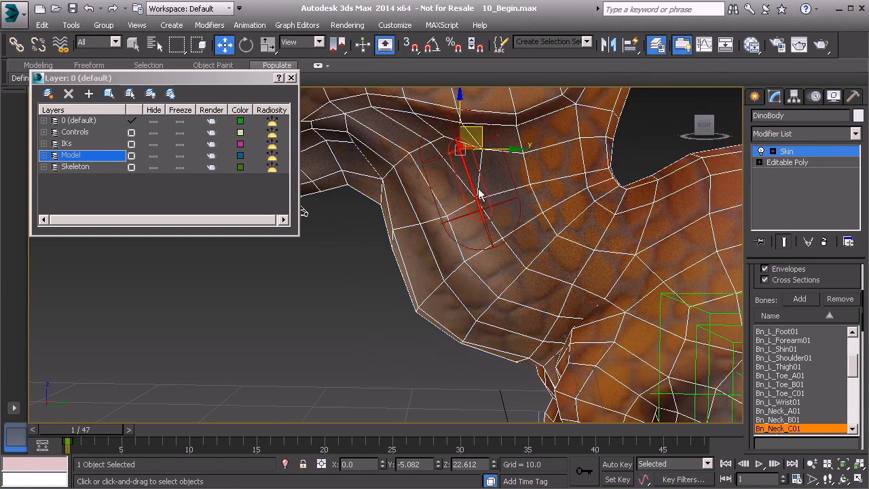
{"action": "middle_click_drag", "start_coordinate": [483, 197], "coordinate": [474, 271]}
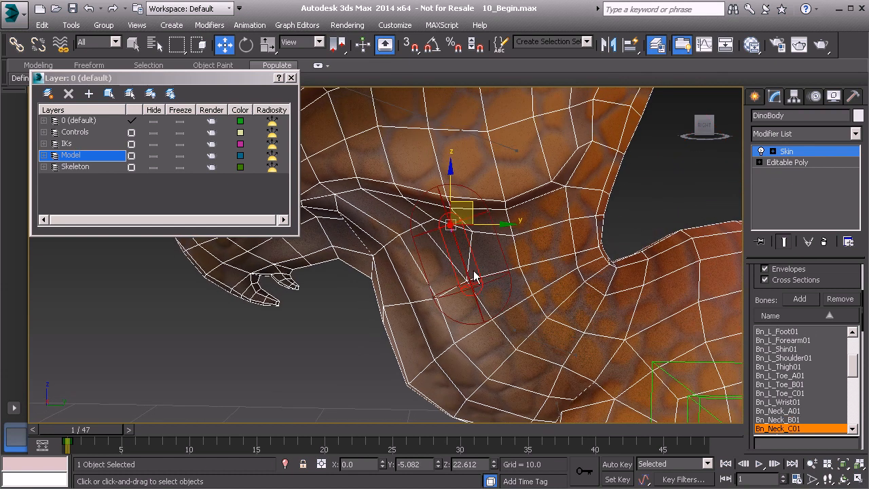
{"action": "left_click", "coordinate": [510, 274]}
{"action": "left_click_drag", "start_coordinate": [530, 254], "coordinate": [561, 243]}
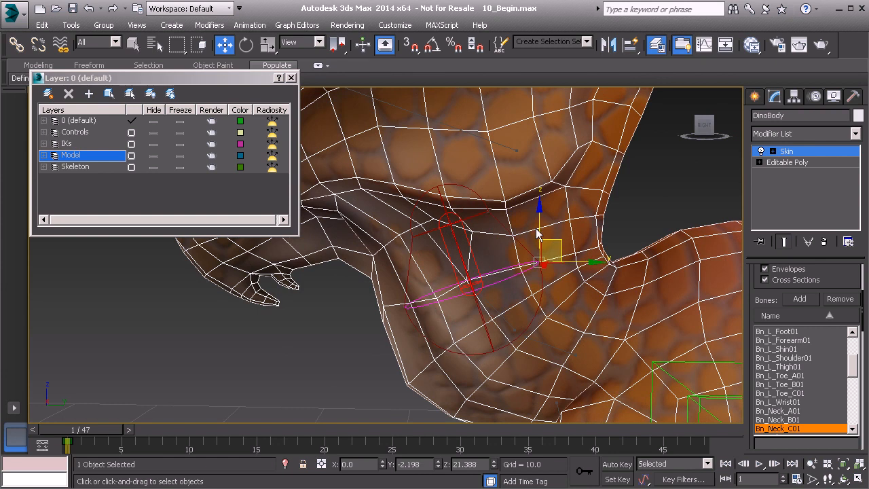
{"action": "left_click", "coordinate": [488, 211]}
{"action": "left_click_drag", "start_coordinate": [510, 194], "coordinate": [606, 161]}
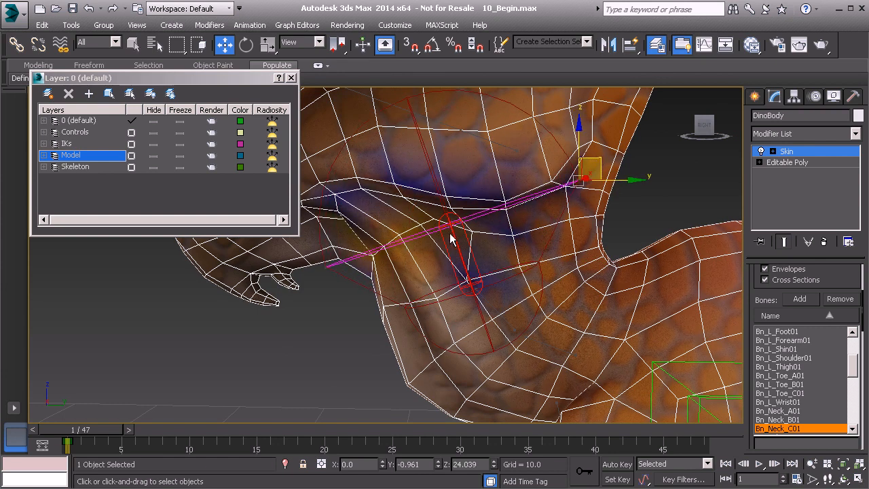
{"action": "middle_click_drag", "start_coordinate": [438, 366], "coordinate": [428, 345]}
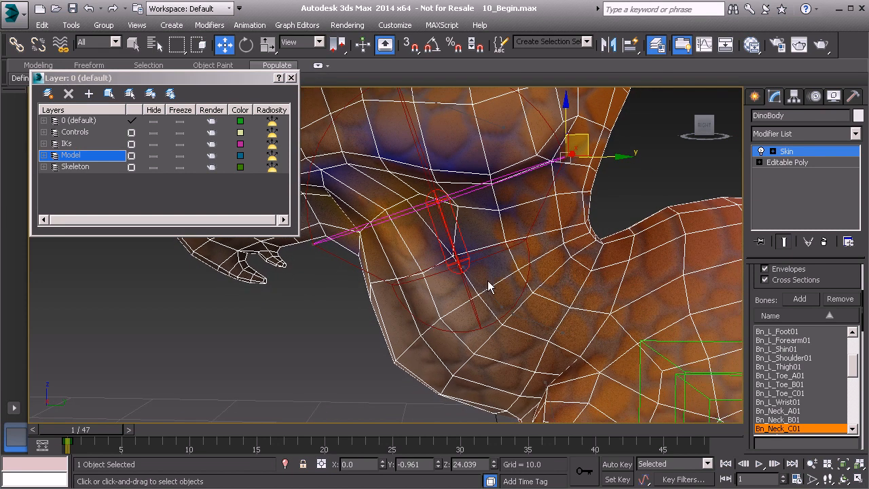
Leave envelope editing in the body's Skin modifier and return to a view of the whole upper body
{"action": "scroll", "coordinate": [521, 258], "scroll_direction": "down", "scroll_amount": 5}
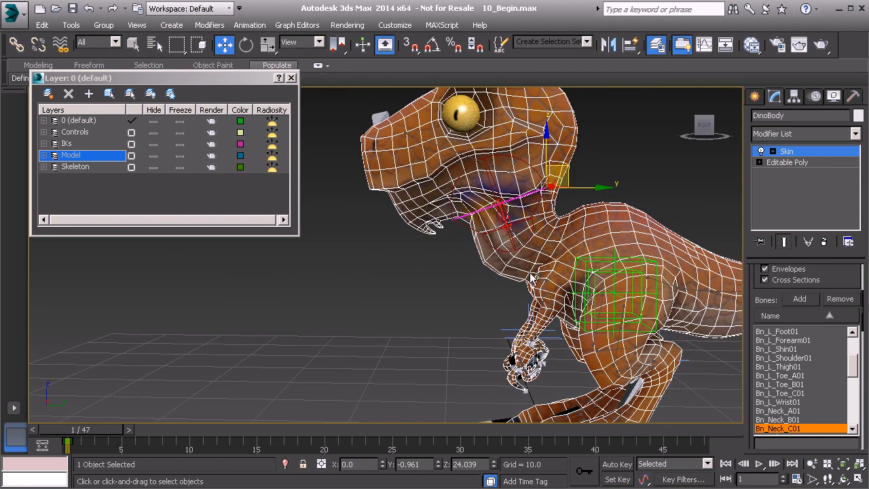
{"action": "middle_click_drag", "start_coordinate": [490, 206], "coordinate": [582, 303], "text": "alt"}
{"action": "middle_click_drag", "start_coordinate": [529, 321], "coordinate": [583, 327], "text": "alt"}
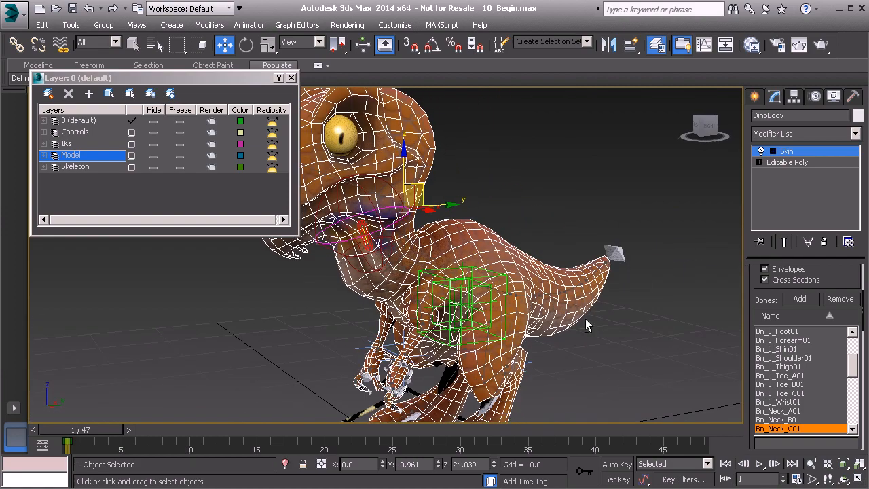
{"action": "left_click", "coordinate": [790, 154]}
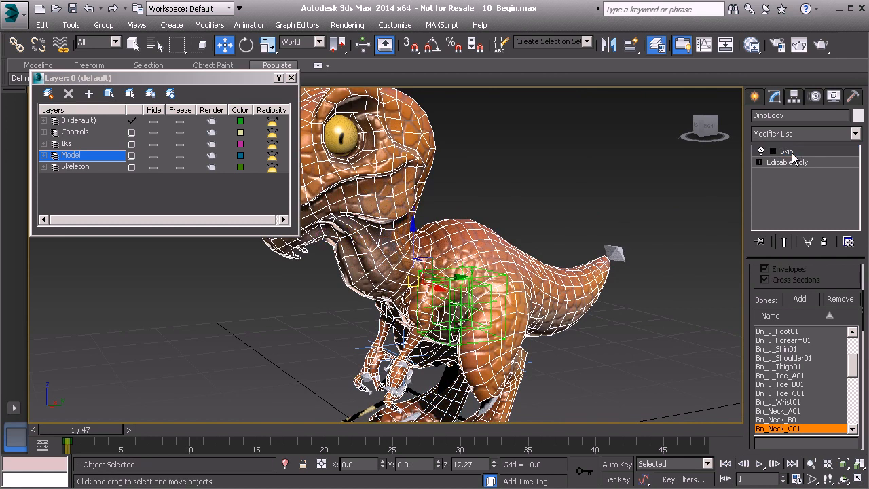
{"action": "middle_click_drag", "start_coordinate": [531, 244], "coordinate": [439, 221], "text": "alt"}
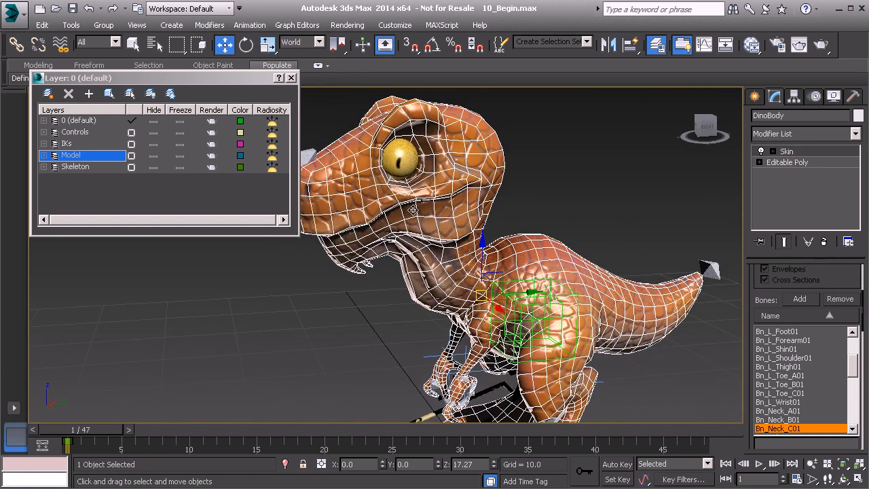
Select the Bn_Head01 bone, test its rotation on the skinned body without keeping it, and clear the selection
{"action": "key", "text": "F3"}
{"action": "left_click", "coordinate": [362, 193]}
{"action": "middle_click_drag", "start_coordinate": [362, 193], "coordinate": [399, 201], "text": "alt"}
{"action": "key", "text": "F3"}
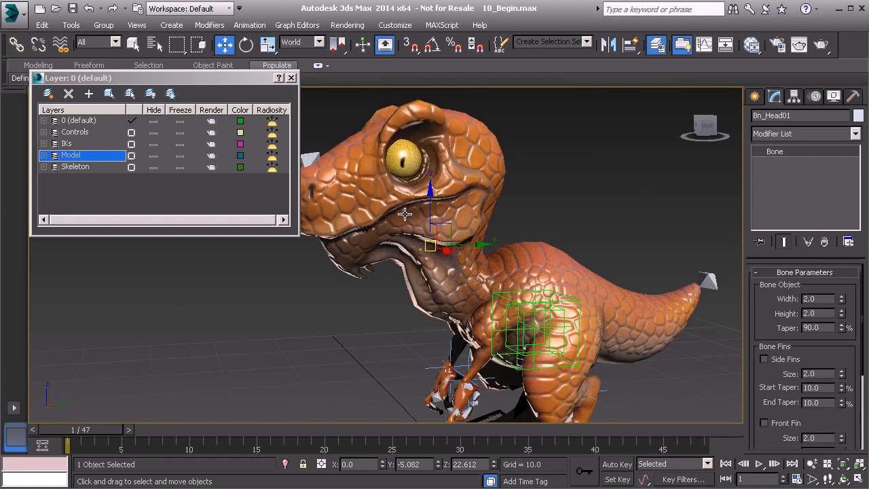
{"action": "key", "text": "e"}
{"action": "left_click_drag", "start_coordinate": [406, 214], "coordinate": [425, 204]}
{"action": "right_click", "coordinate": [425, 204]}
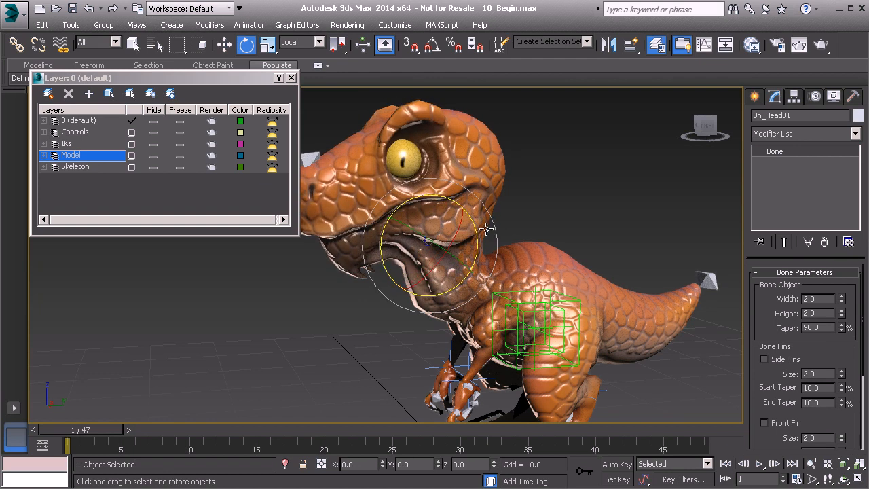
{"action": "left_click", "coordinate": [572, 213]}
{"action": "middle_click_drag", "start_coordinate": [519, 230], "coordinate": [498, 193], "text": "alt"}
{"action": "scroll", "coordinate": [498, 192], "scroll_direction": "down", "scroll_amount": 4}
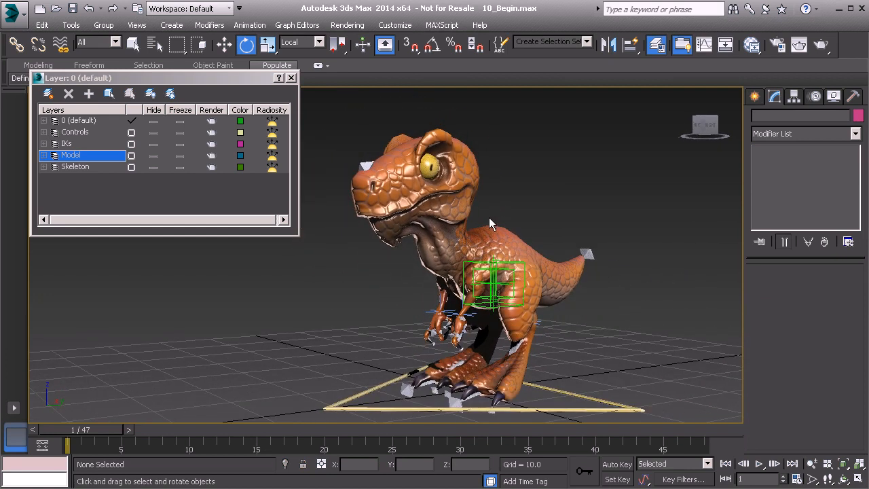